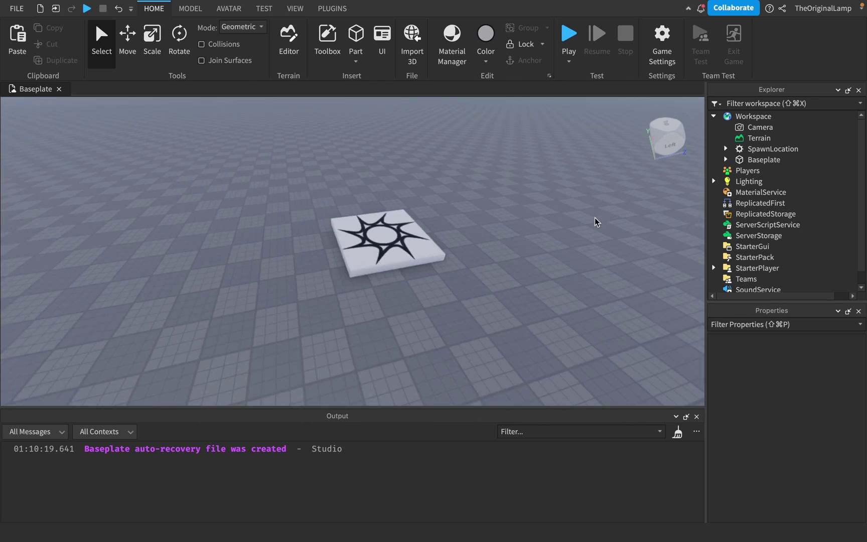
key(w)
right_drag(491, 205, 491, 205)
key(s)
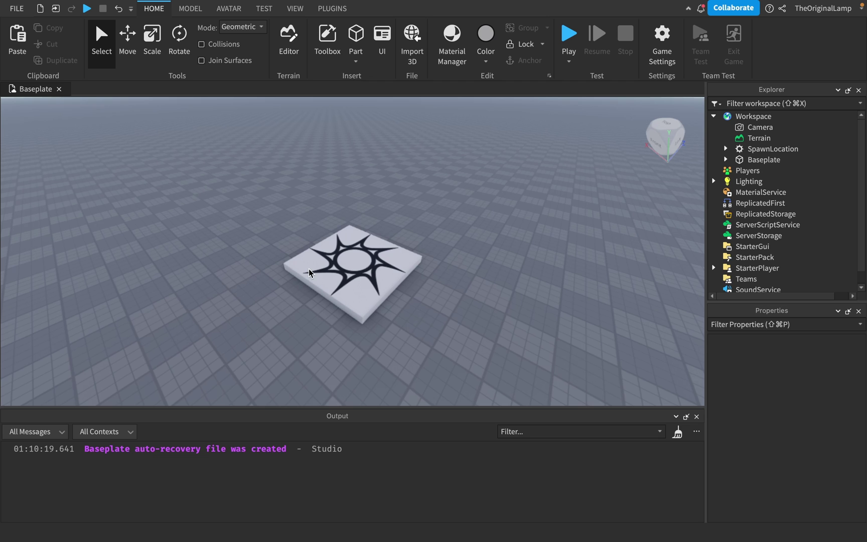
right_drag(476, 218, 476, 218)
key(w)
key(d)
right_drag(519, 237, 524, 235)
Insert a ScreenGui into StarterGui and add a ViewportFrame inside it
click(747, 246)
click(780, 246)
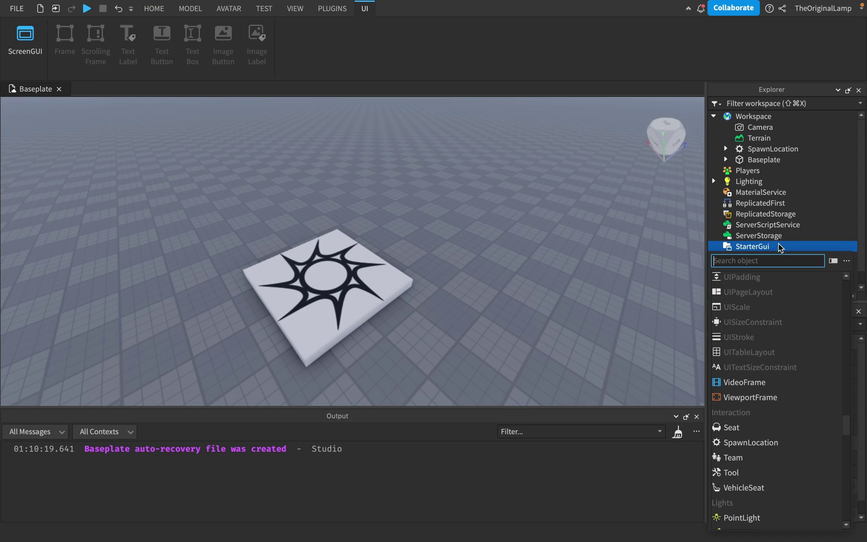
text(scre)
click(744, 281)
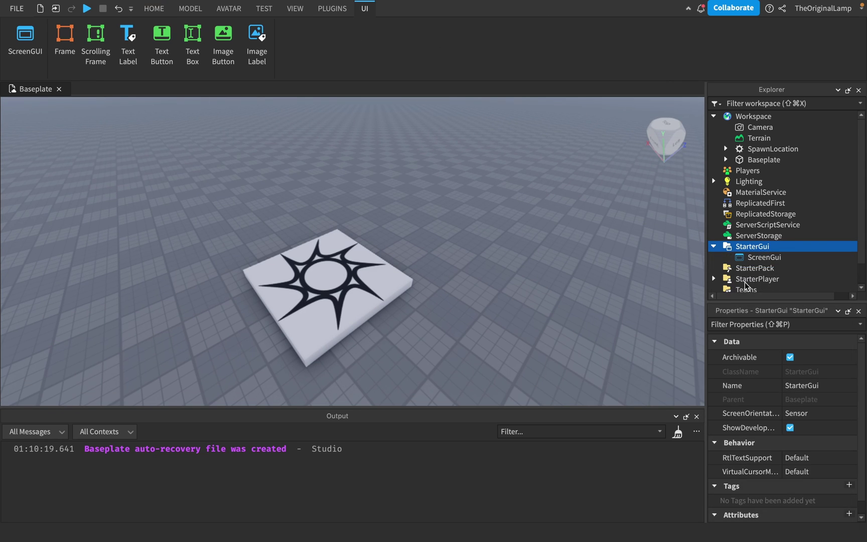
click(788, 256)
text(view)
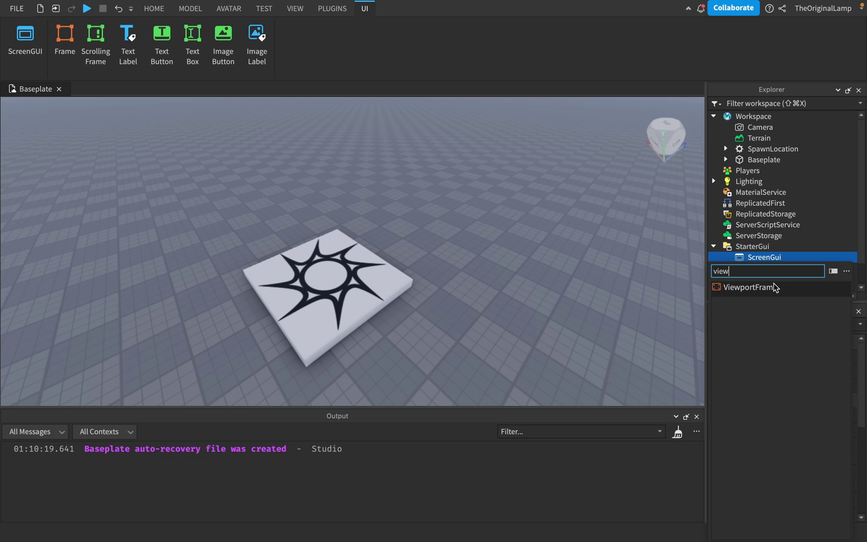
click(765, 286)
Set the ViewportFrame's size to {0.2, 0},{0.2, 0} and move it to about {0.749, 0},{0.686, 0}, near the screen's lower-right corner
click(765, 269)
scroll(776, 439, down, 10)
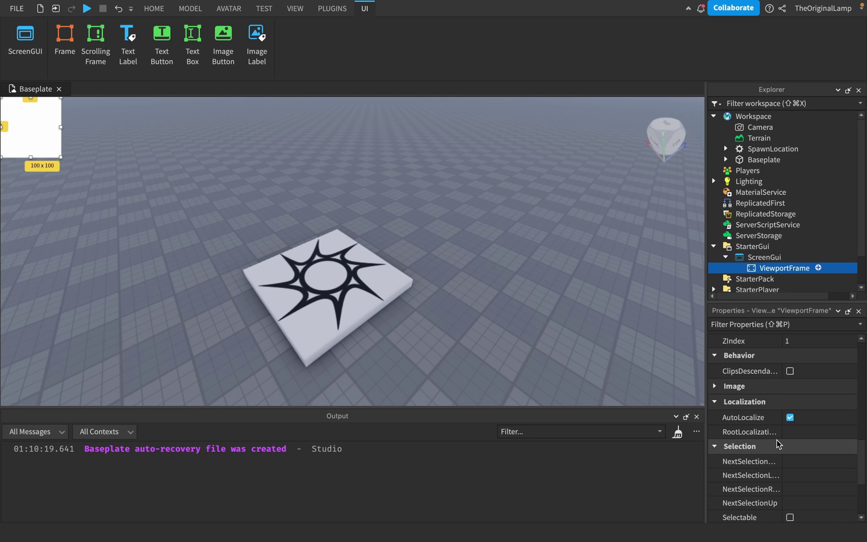
scroll(776, 439, up, 6)
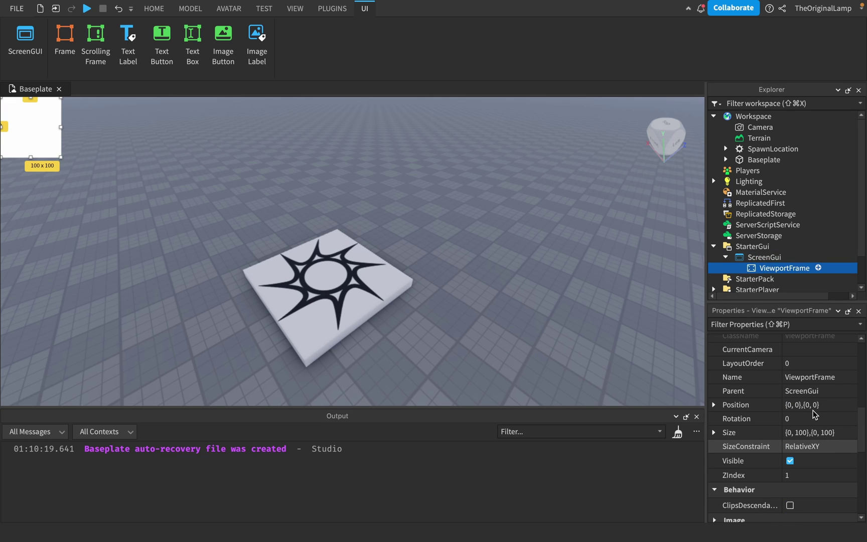
click(792, 431)
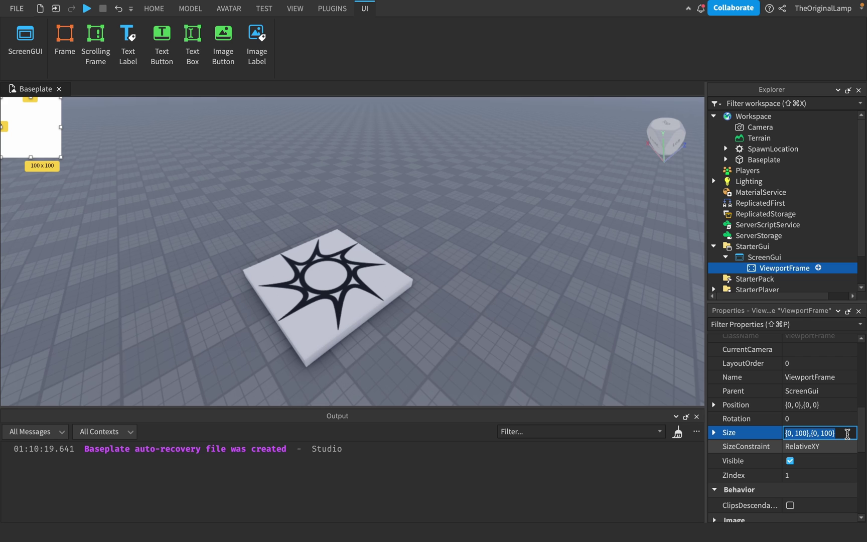
text(1,0,1,)
text(0)
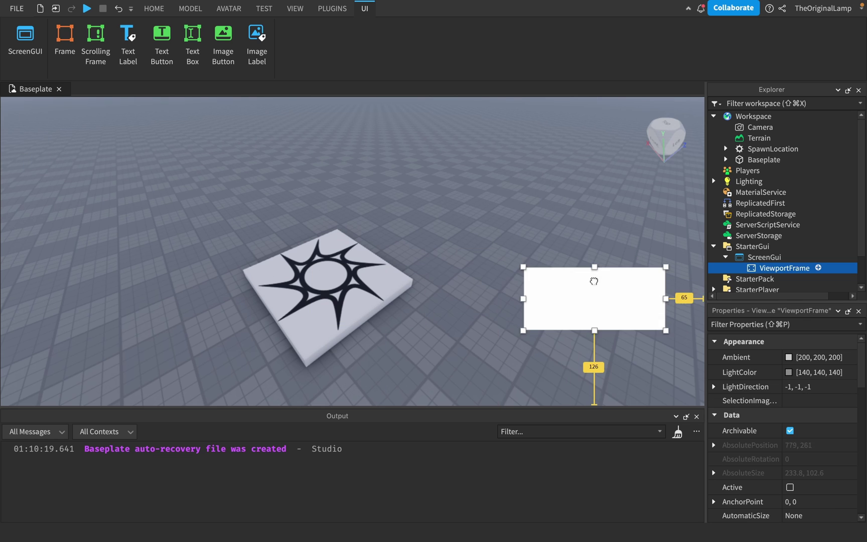
drag(594, 280, 596, 326)
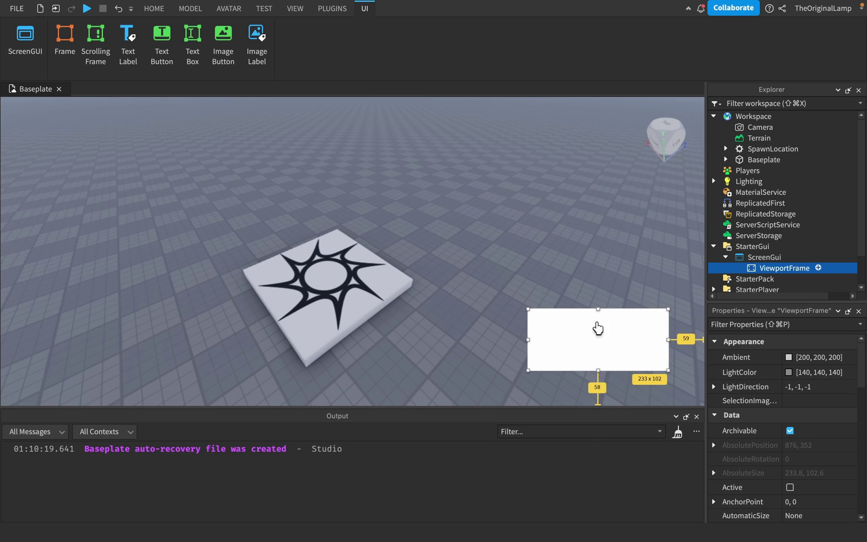
Set the ViewportFrame's background transparency to 0.8
click(761, 259)
click(765, 268)
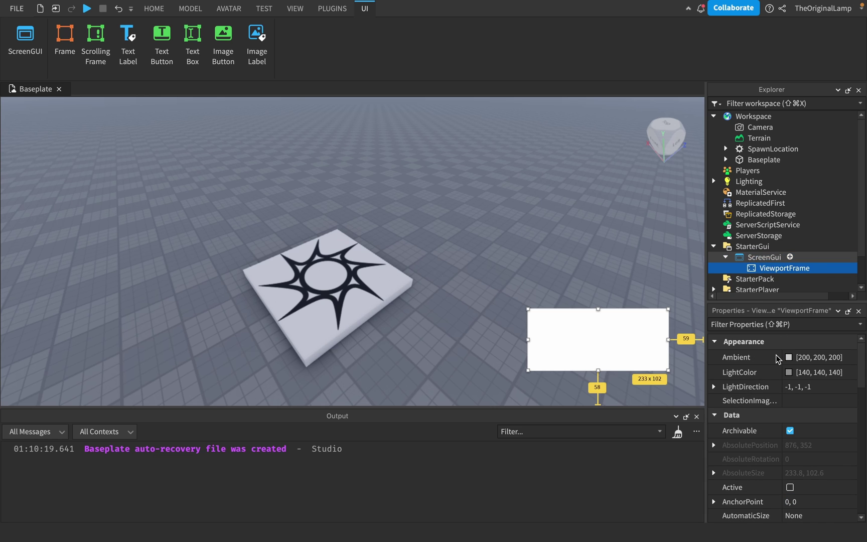
scroll(779, 392, down, 1)
scroll(783, 411, up, 1)
scroll(789, 440, down, 4)
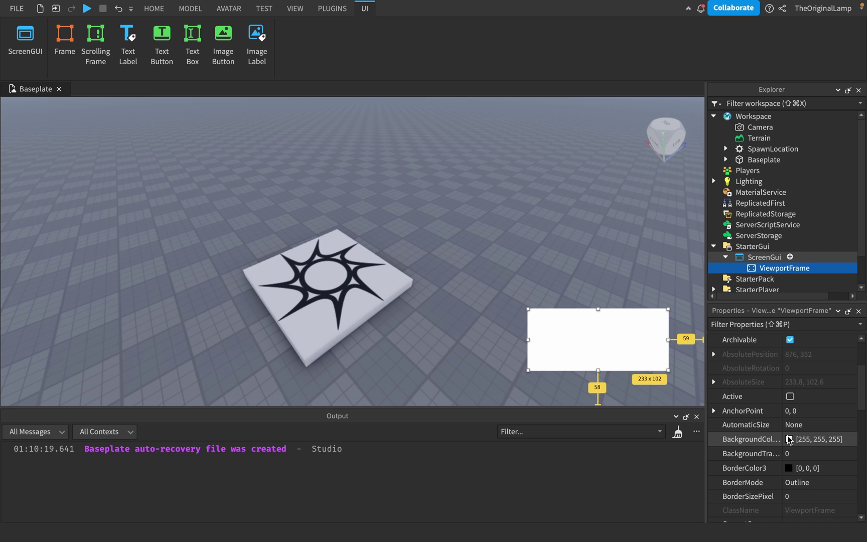
scroll(766, 466, down, 2)
scroll(793, 432, down, 5)
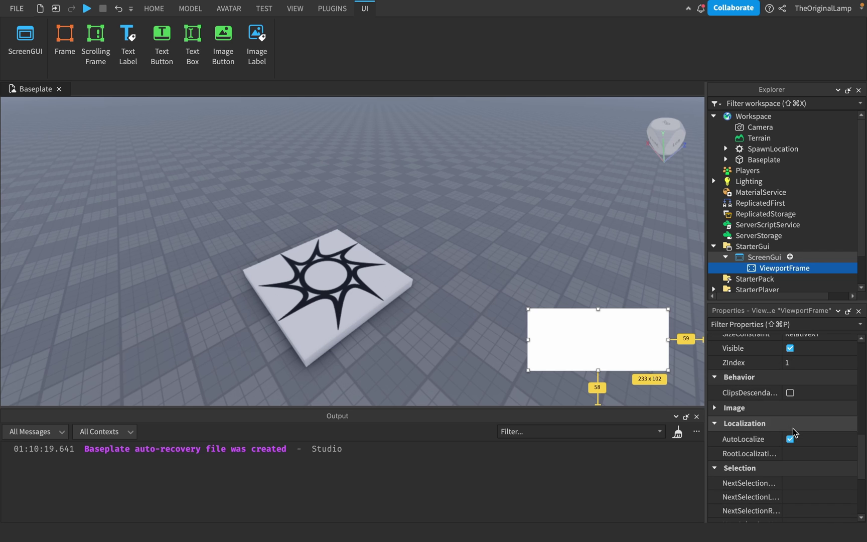
scroll(792, 433, up, 6)
scroll(821, 479, down, 1)
click(821, 453)
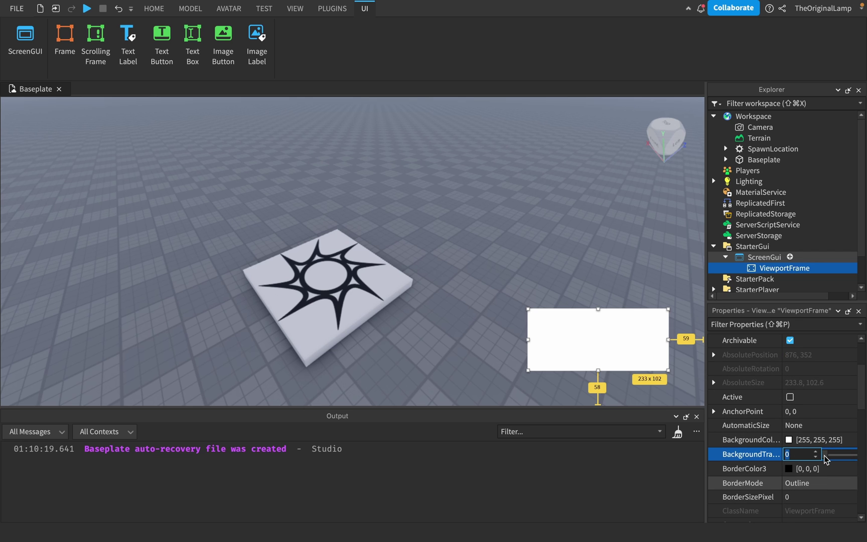
drag(825, 459, 849, 458)
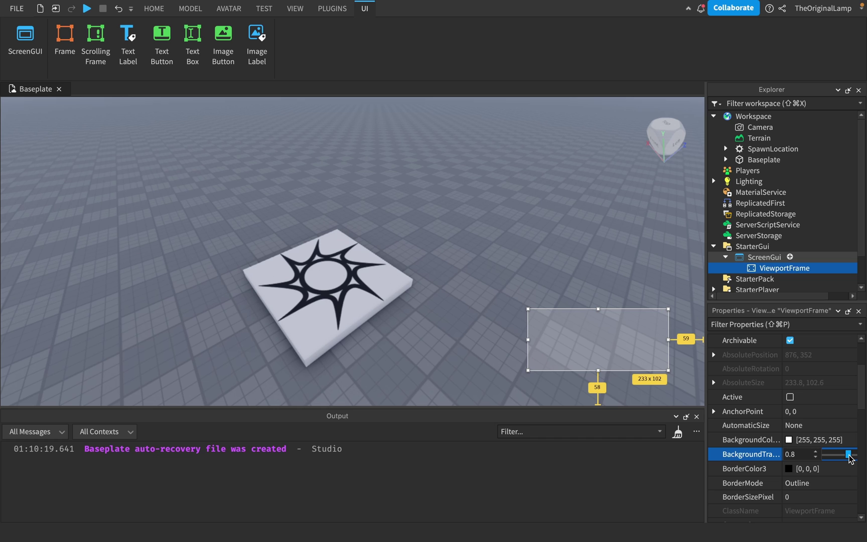
click(772, 257)
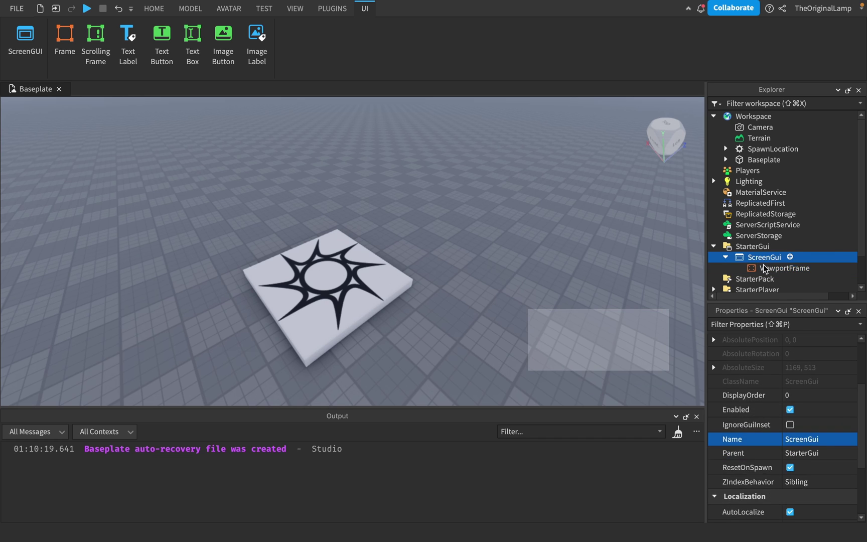
click(800, 268)
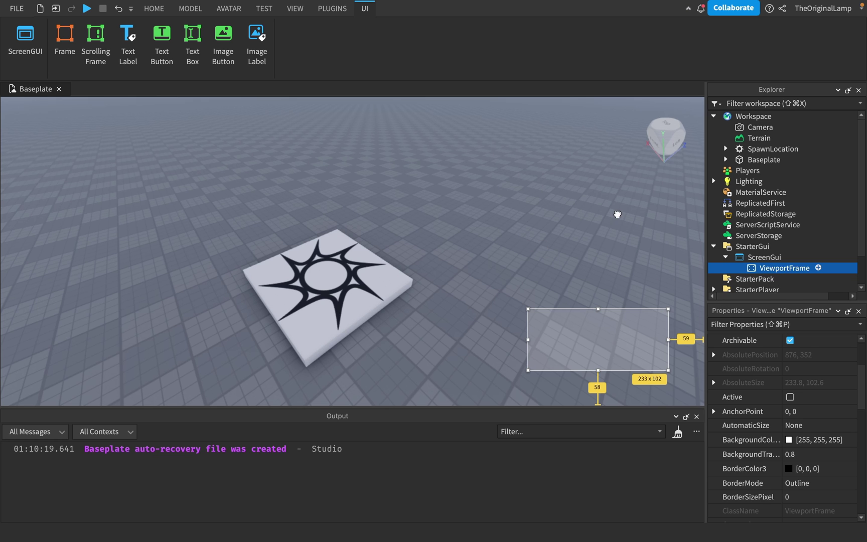
Insert a sphere part into the Workspace and reparent it to the ViewportFrame
key(w)
right_drag(618, 221, 619, 221)
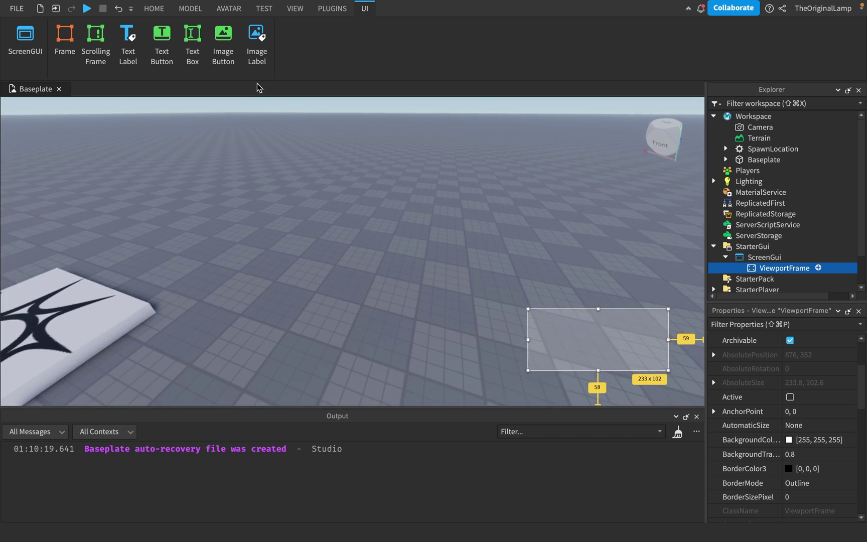
click(163, 7)
right_drag(356, 155, 356, 157)
click(356, 61)
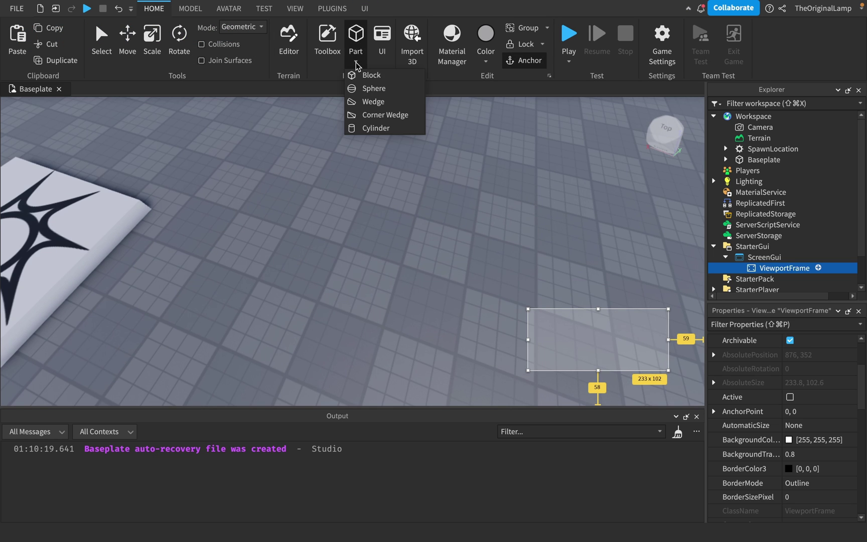
click(375, 90)
key(w)
right_drag(468, 207, 468, 207)
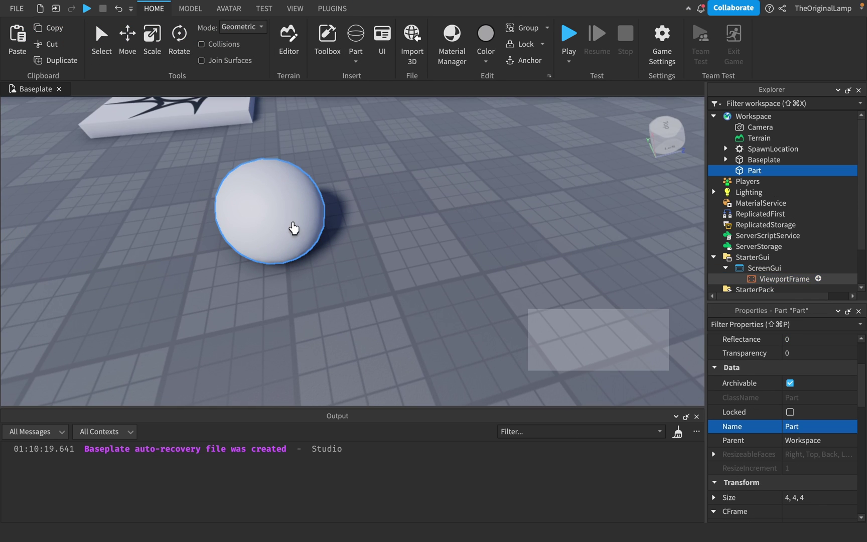
key(f)
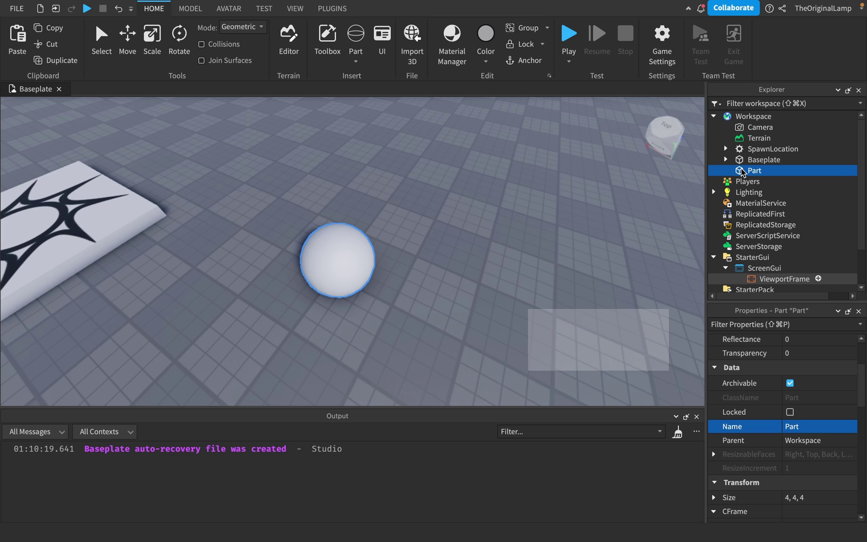
drag(742, 170, 770, 281)
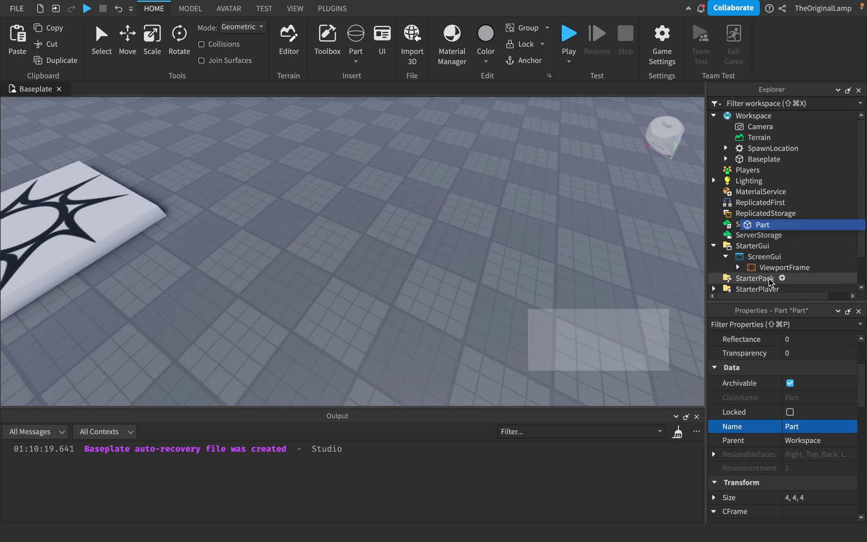
Add a Camera object inside the ViewportFrame
click(800, 256)
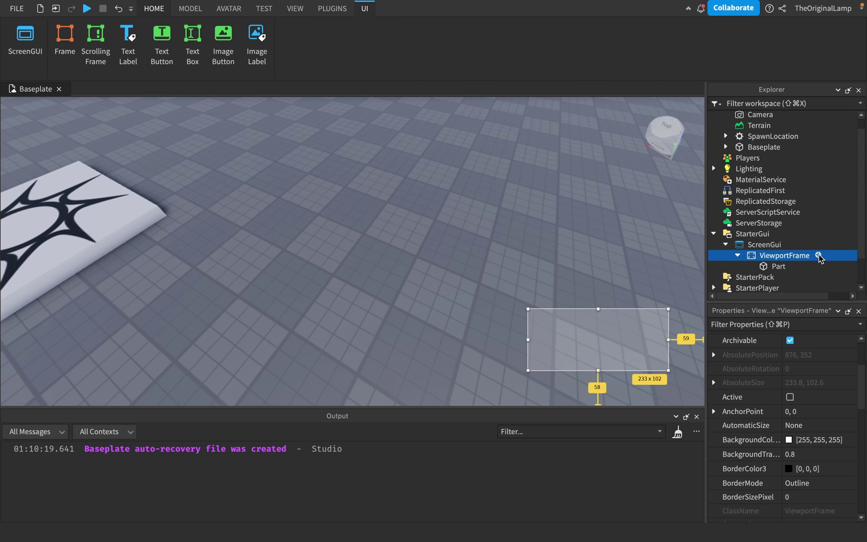
click(818, 256)
text(cam)
click(738, 287)
Set the Focus position of the ViewportFrame's Camera to 0, 0, 0
click(790, 268)
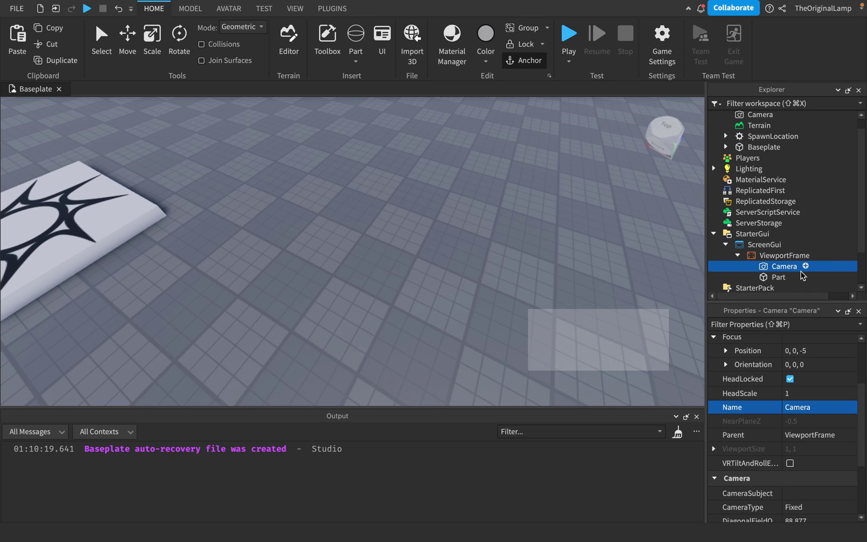
click(787, 279)
click(765, 267)
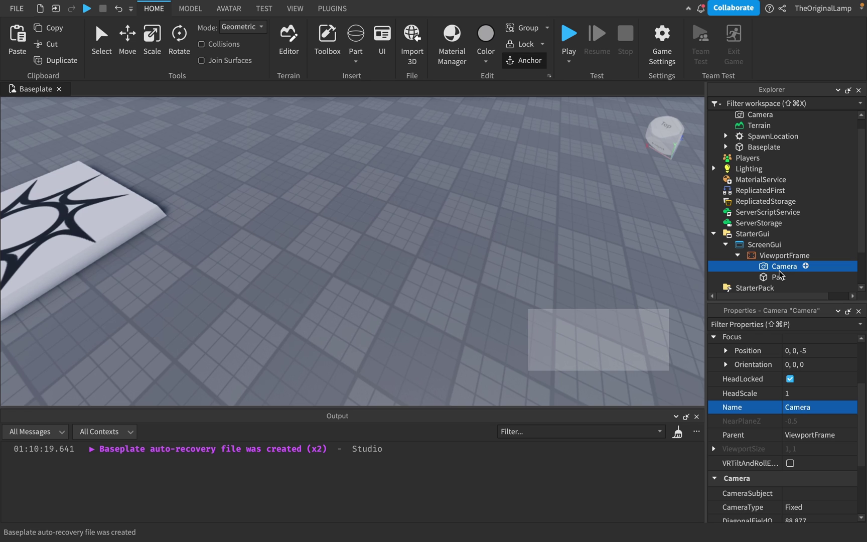
scroll(783, 403, down, 2)
scroll(783, 403, up, 4)
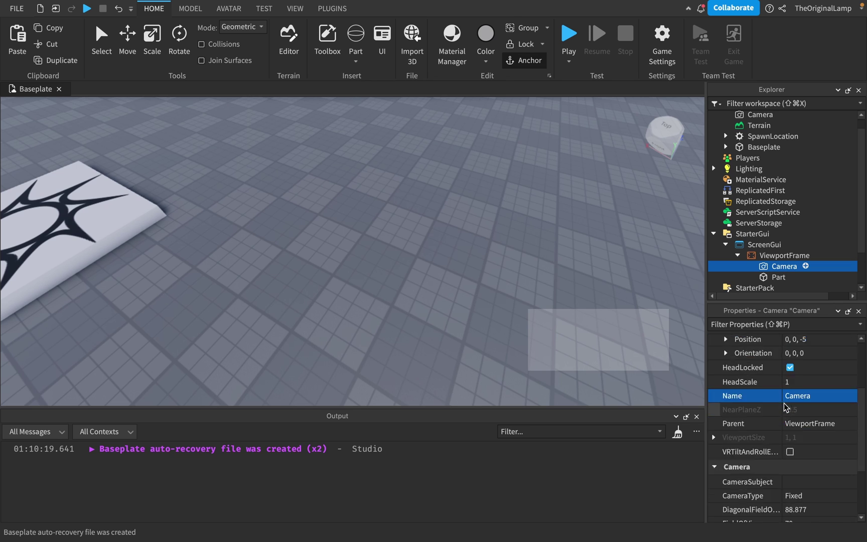
click(805, 384)
key(BackSpace)
key(BackSpace)
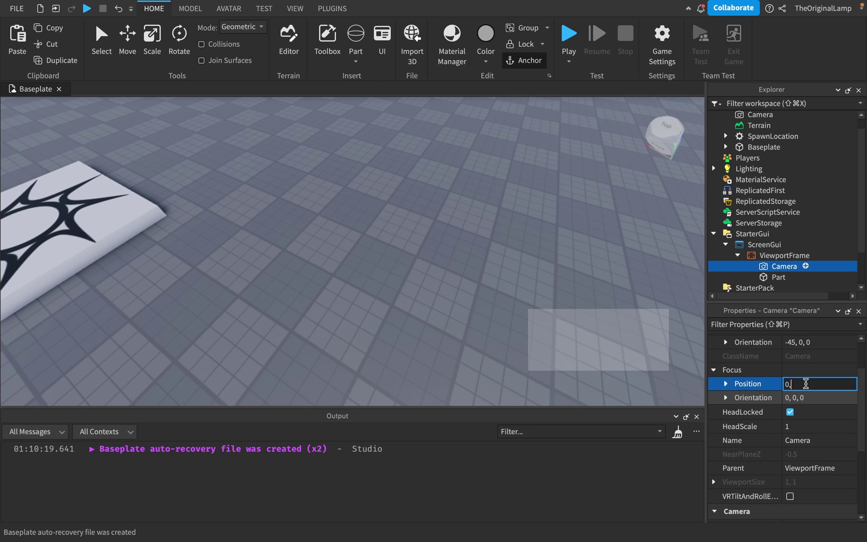
text(0)
key(Return)
Set the CFrame position of the sphere part inside the ViewportFrame to 0, 0, 0
click(781, 276)
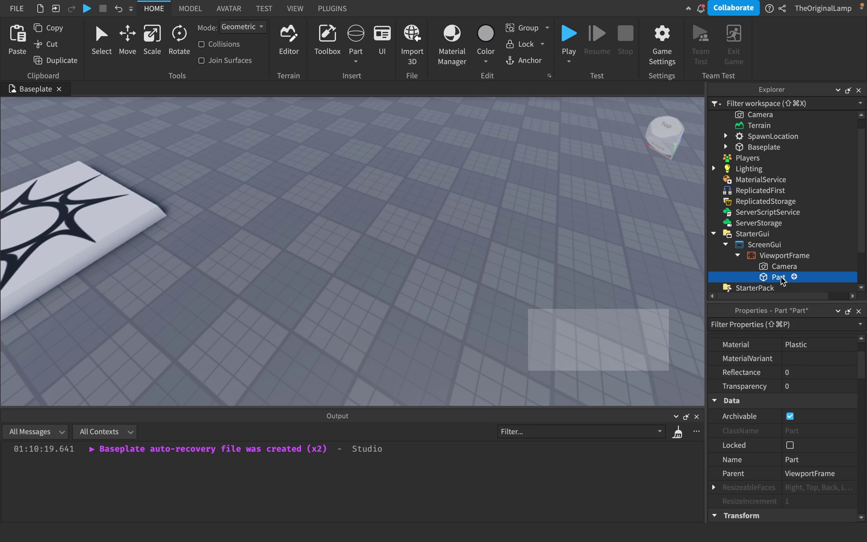
scroll(803, 381, down, 5)
click(821, 417)
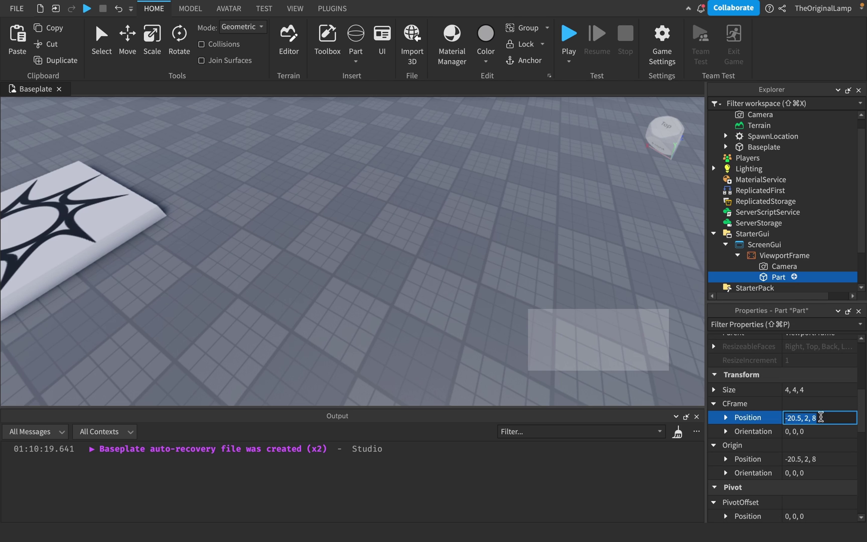
text(0,0)
key(Return)
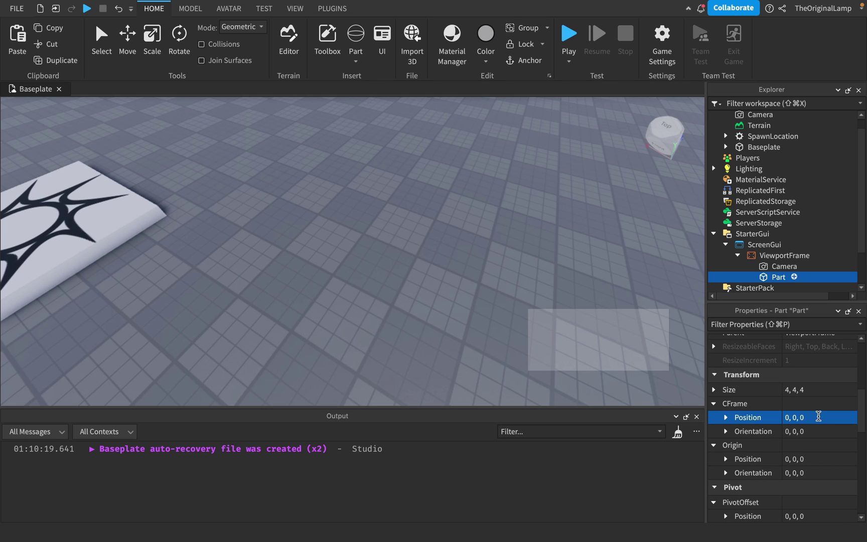
Assign the Camera inside the ViewportFrame as the frame's CurrentCamera
click(778, 269)
click(780, 287)
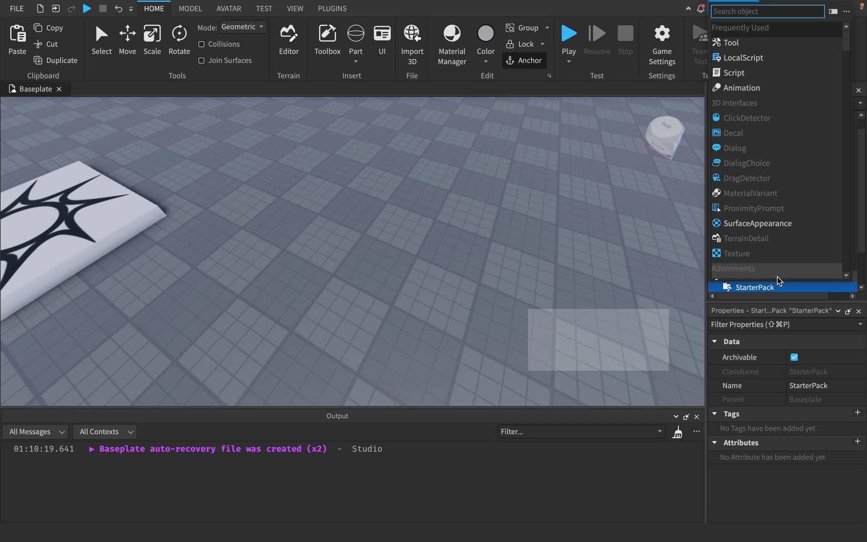
click(696, 280)
key(Up)
key(Up)
key(Up)
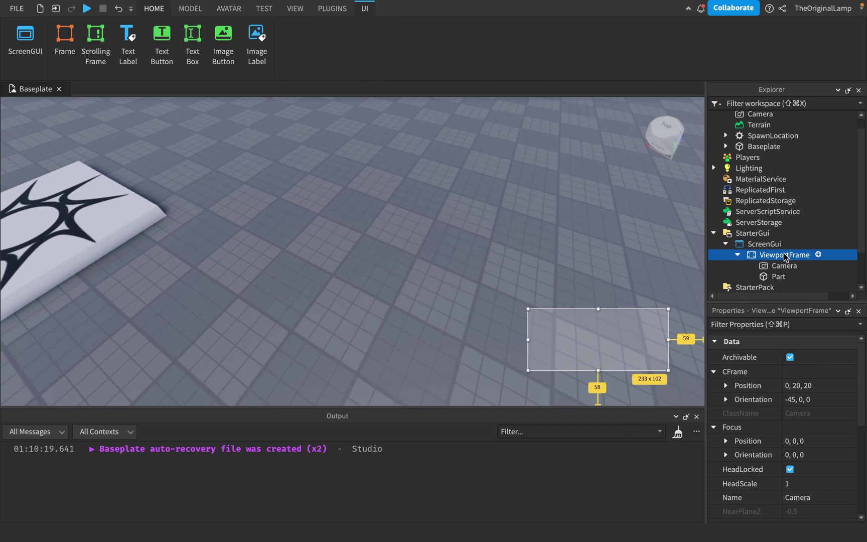
scroll(783, 452, down, 8)
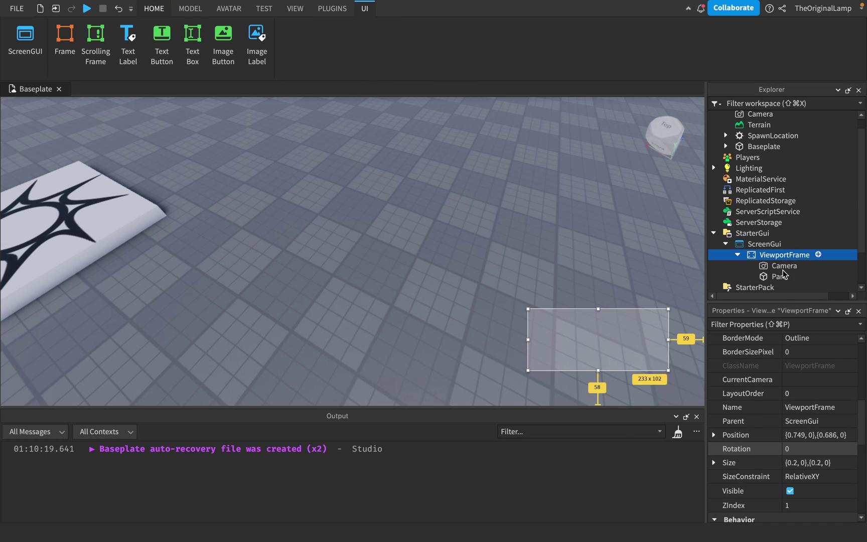
scroll(745, 354, up, 3)
scroll(793, 406, down, 8)
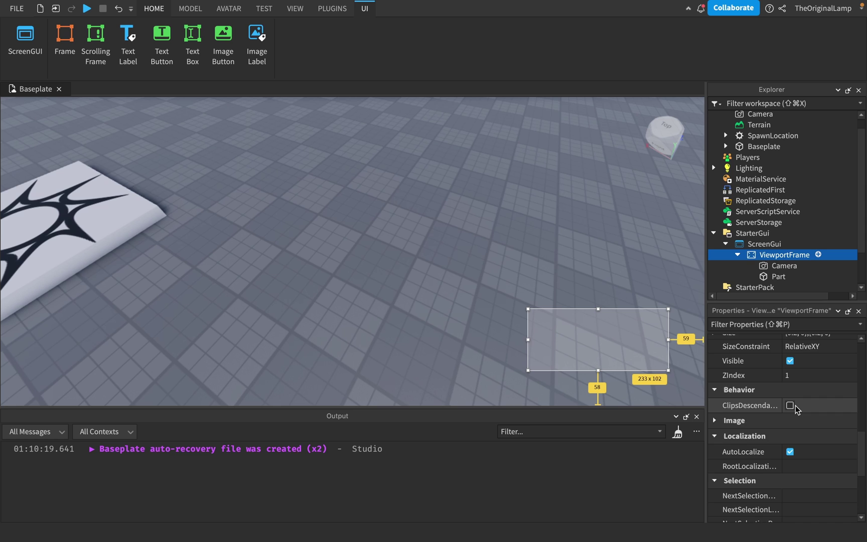
scroll(796, 408, up, 6)
scroll(795, 409, up, 4)
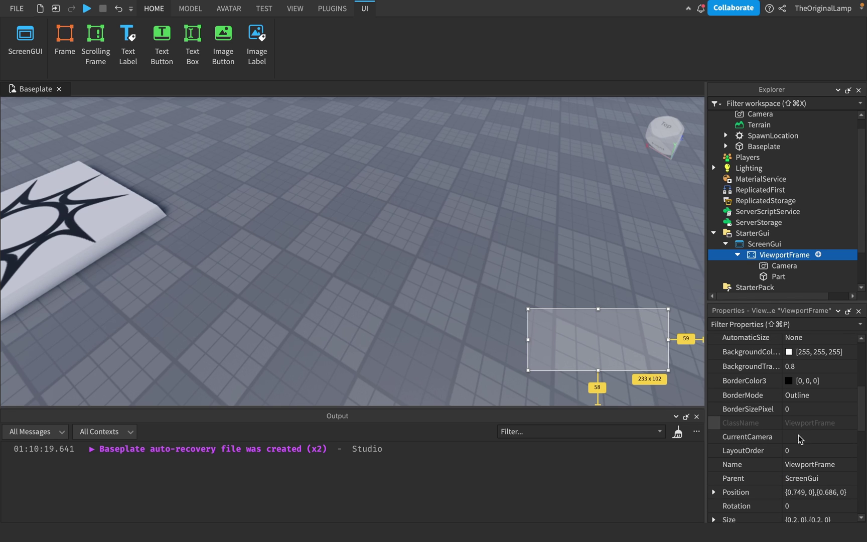
click(798, 436)
click(782, 266)
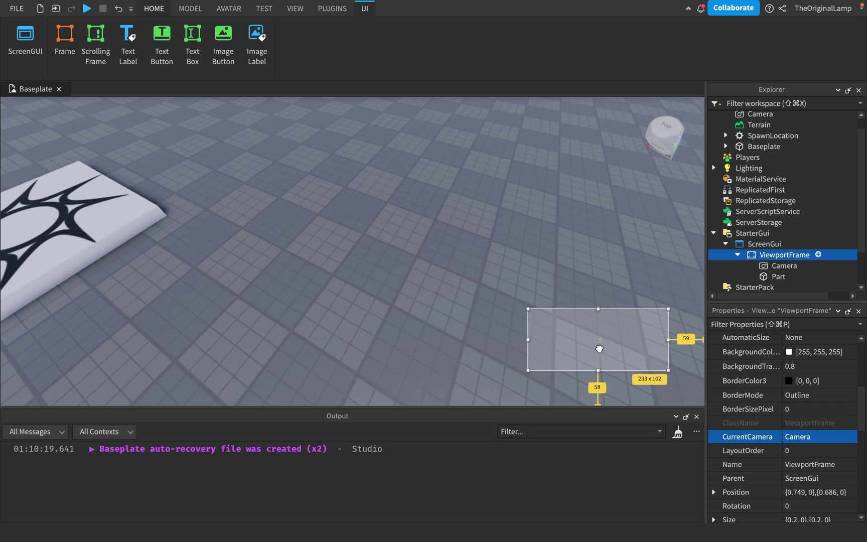
Set the Y value of the ViewportFrame Camera's CFrame position to 10
click(783, 276)
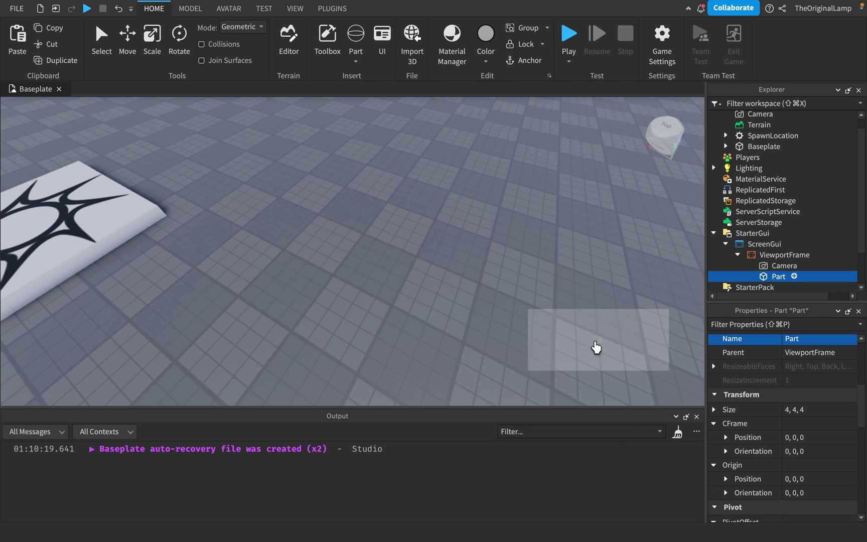
click(784, 265)
scroll(803, 388, up, 5)
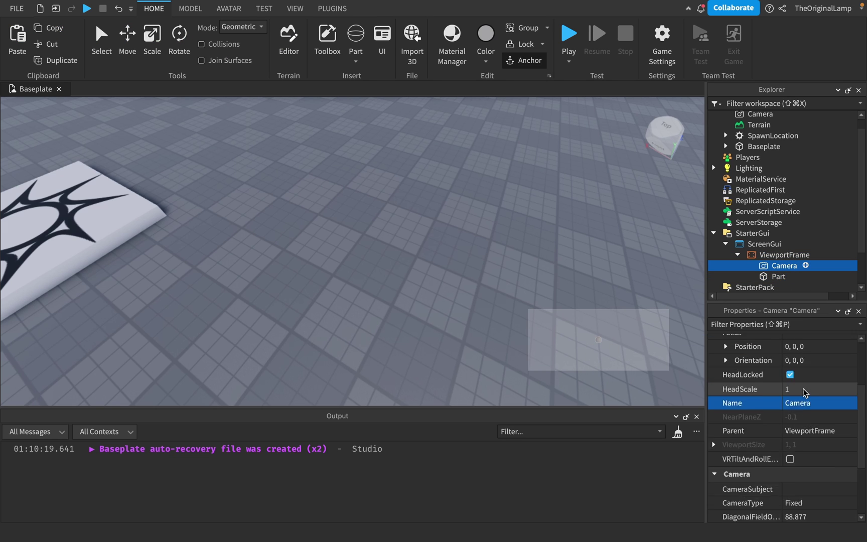
scroll(802, 391, up, 1)
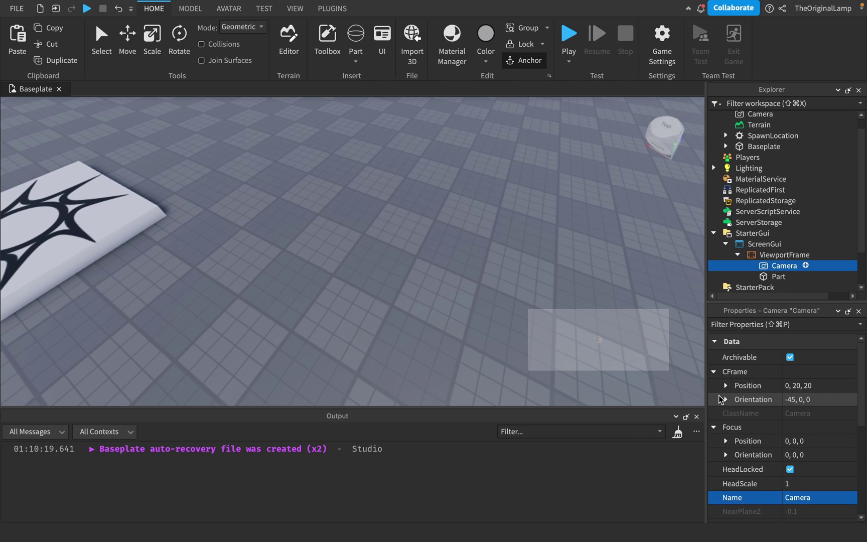
click(807, 387)
text(00,)
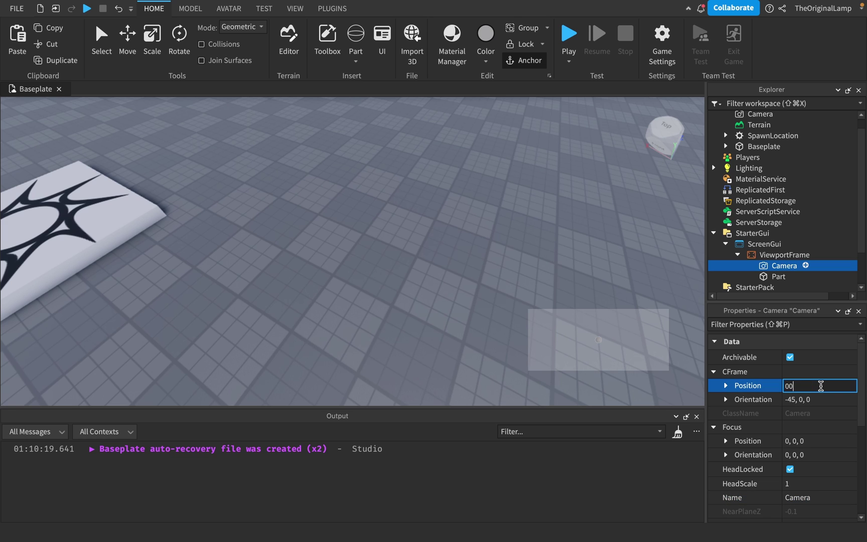
click(821, 399)
click(823, 384)
click(724, 386)
click(811, 411)
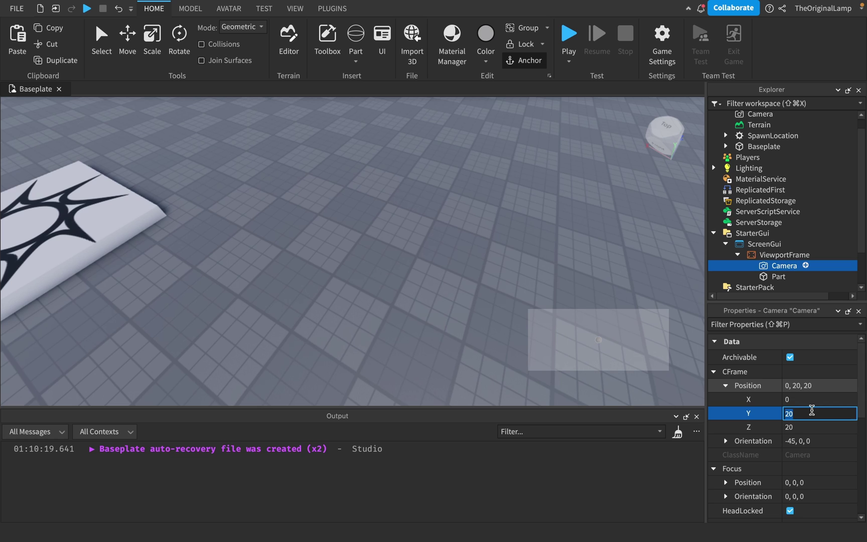
text(10)
key(Return)
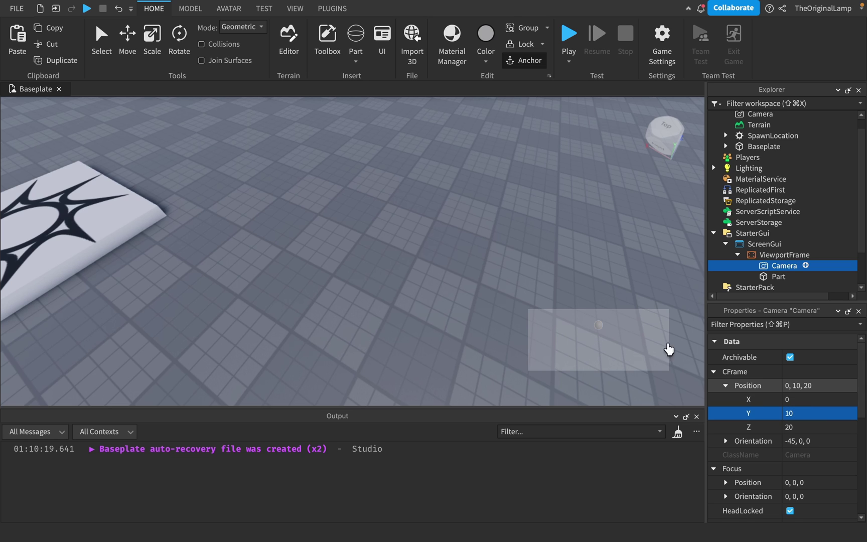
Set the CFrame orientation of the ViewportFrame's Camera to 0, 0, 0
click(794, 441)
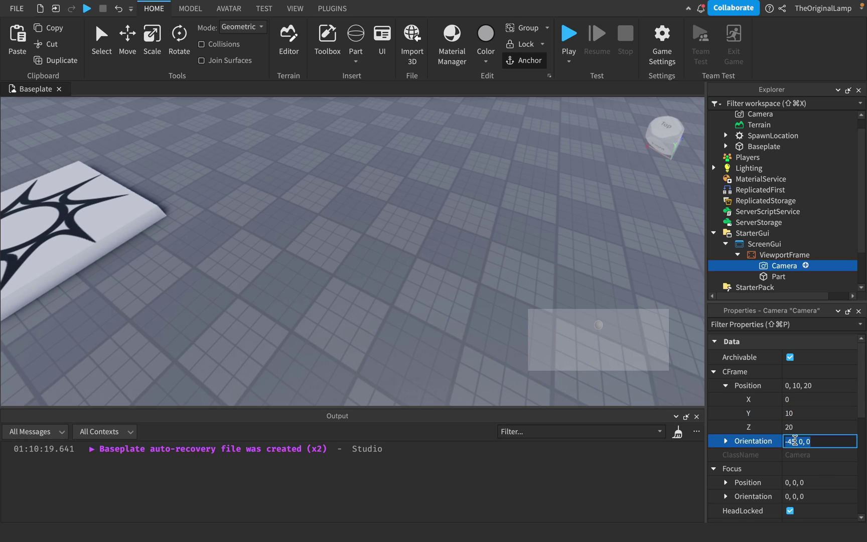
text(0, 0, 0)
key(Return)
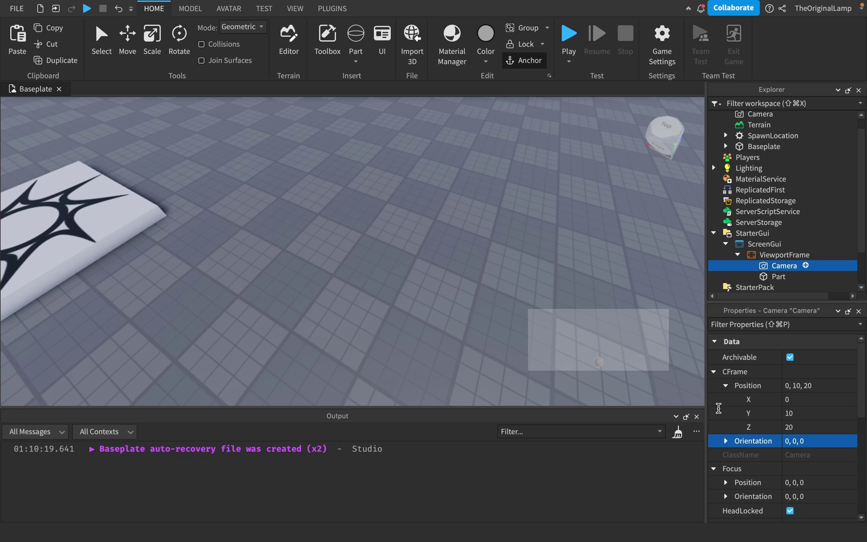
Try several heights for the Camera's CFrame position and settle on a Y value of 0
click(805, 413)
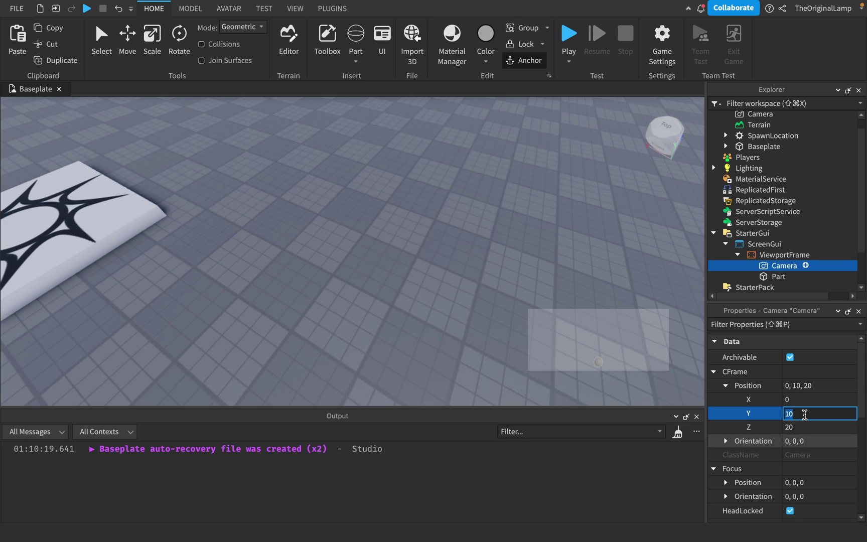
text(20)
key(Return)
click(804, 413)
text(10)
key(Return)
click(804, 414)
text(11)
key(Return)
click(804, 415)
key(Return)
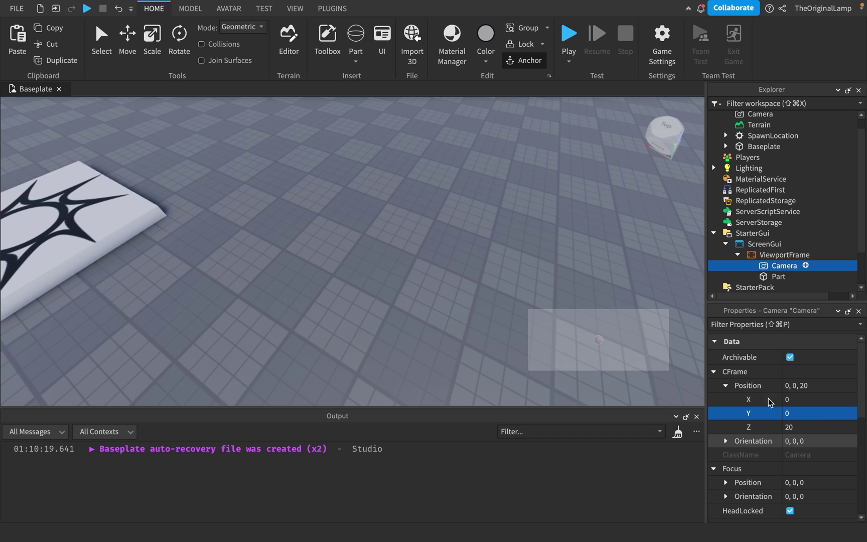
Bring the Camera closer to the sphere by setting its CFrame position Z to 10 and finally to 5
click(820, 426)
key(Return)
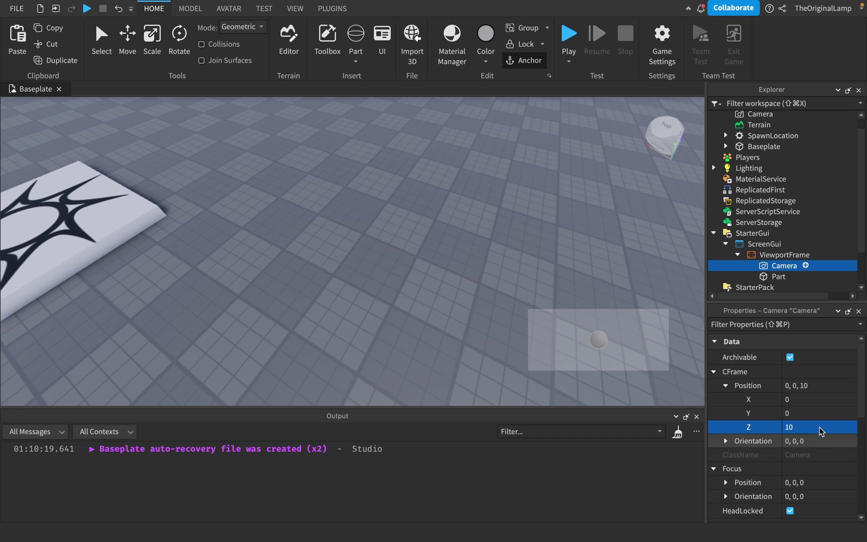
click(820, 427)
text(5)
key(Return)
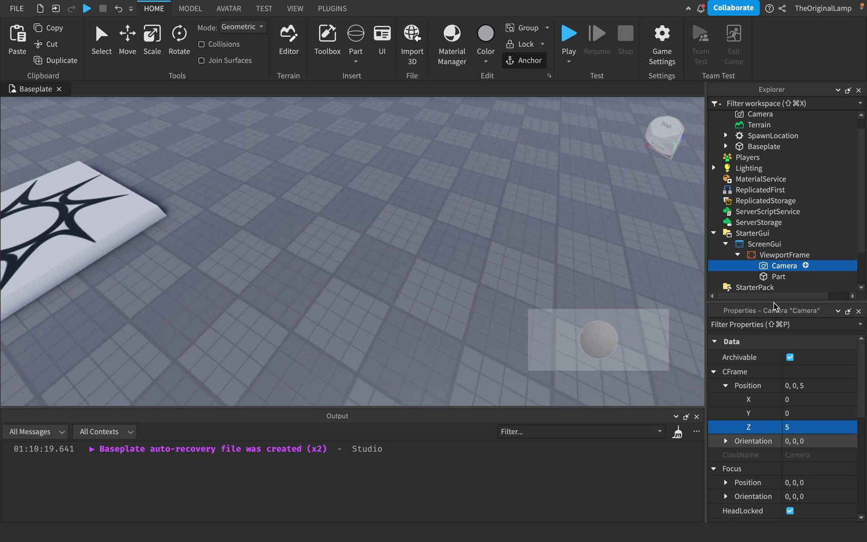
Test moving the sphere part sideways with CFrame position X values of 2, 3 and 4, and reset X to 0
click(776, 276)
scroll(779, 397, down, 1)
scroll(779, 397, down, 4)
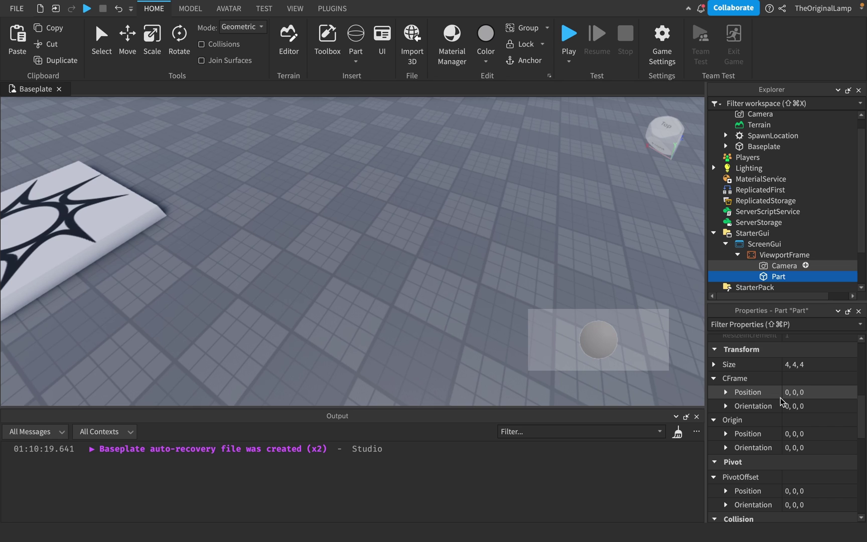
click(725, 391)
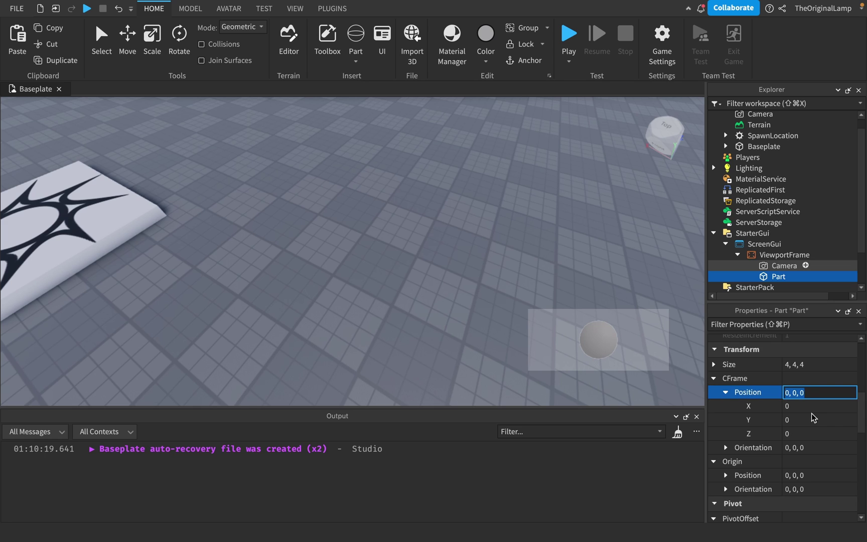
click(813, 406)
text(2)
key(Return)
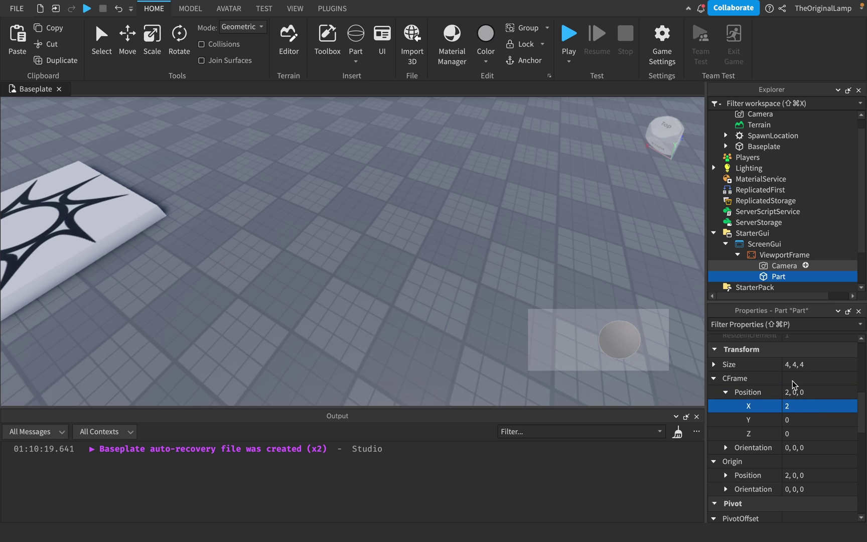
click(808, 405)
text(3)
key(Return)
click(810, 406)
text(4)
key(Return)
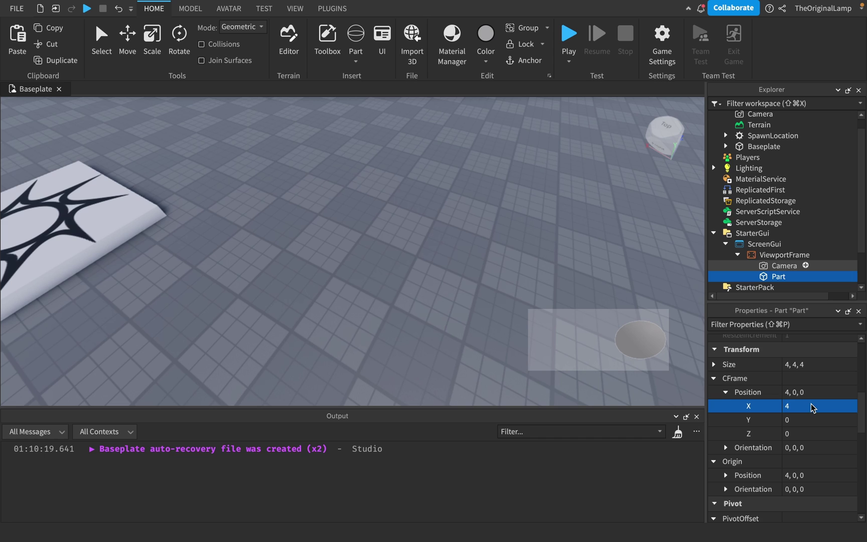
click(812, 407)
text(0)
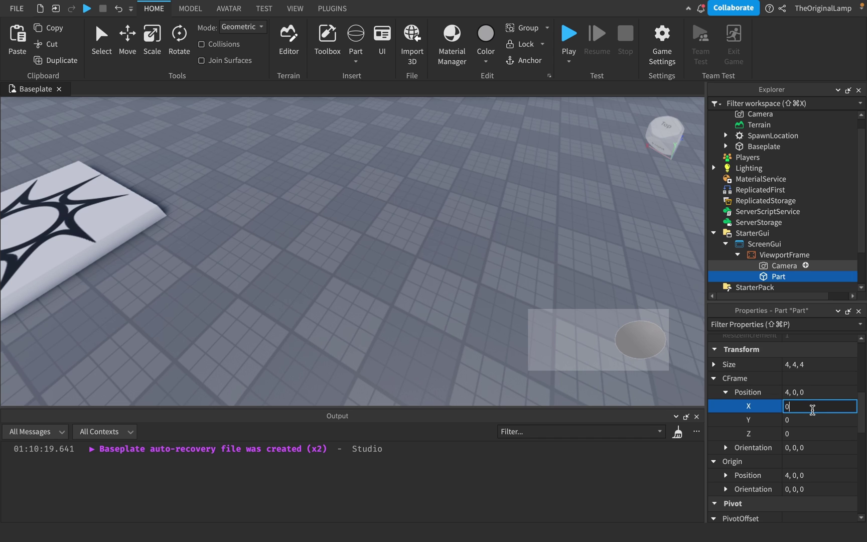
key(Return)
Test raising the sphere part with a CFrame position Y of 2, and reset Y to 0
click(810, 419)
text(2)
key(Return)
click(802, 420)
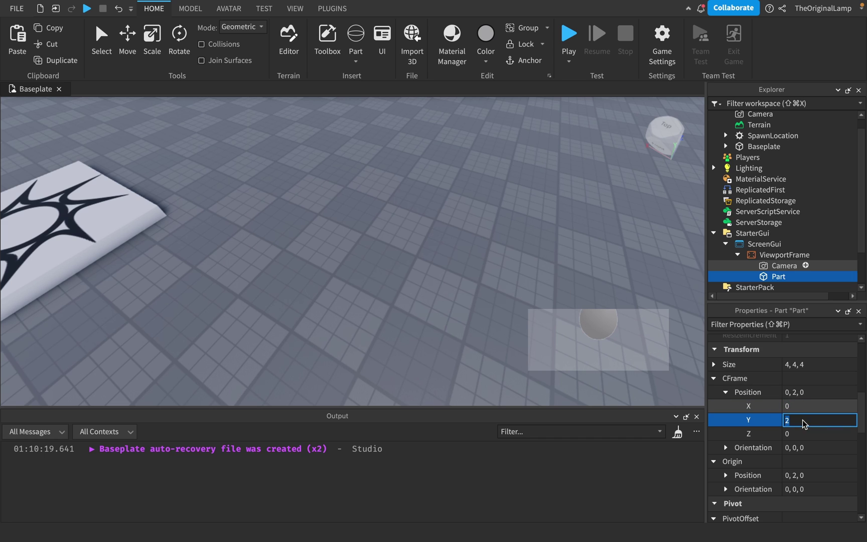
text(0)
key(Return)
Test the sphere part's depth with CFrame position Z values such as 5, 2, 1 and -1, and reset Z to 0
click(800, 432)
text(5)
key(Return)
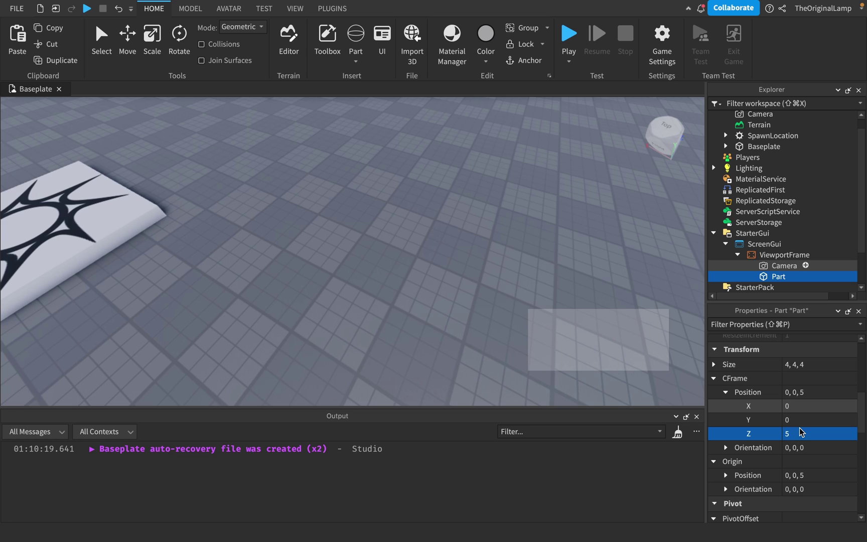
click(800, 434)
text(1)
key(Return)
click(800, 433)
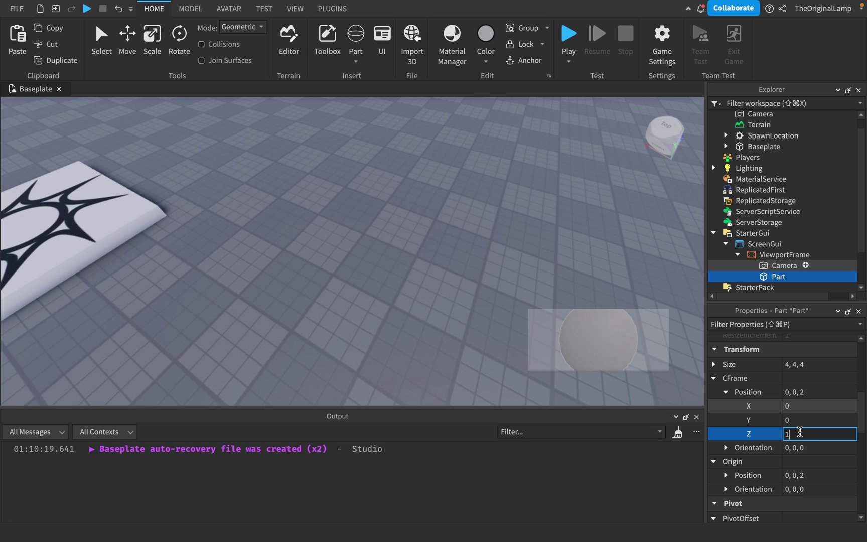
key(Return)
click(801, 433)
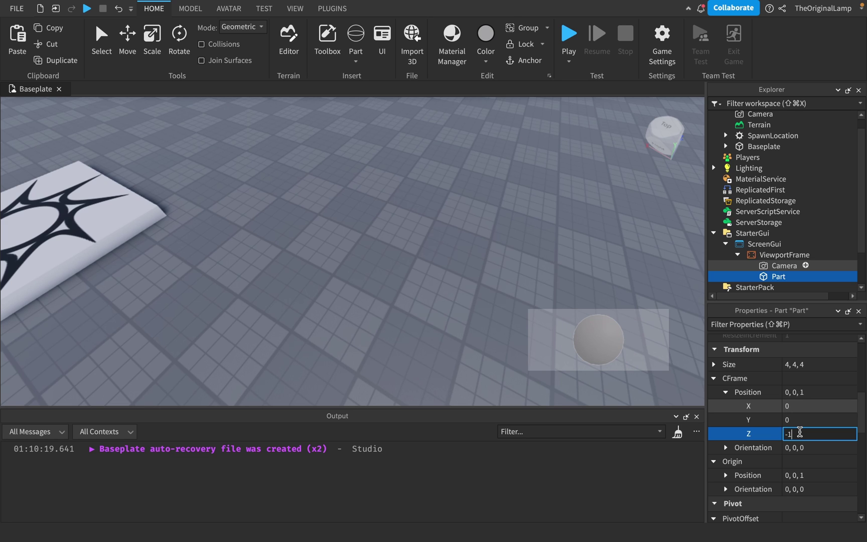
text(-1)
key(Return)
click(806, 434)
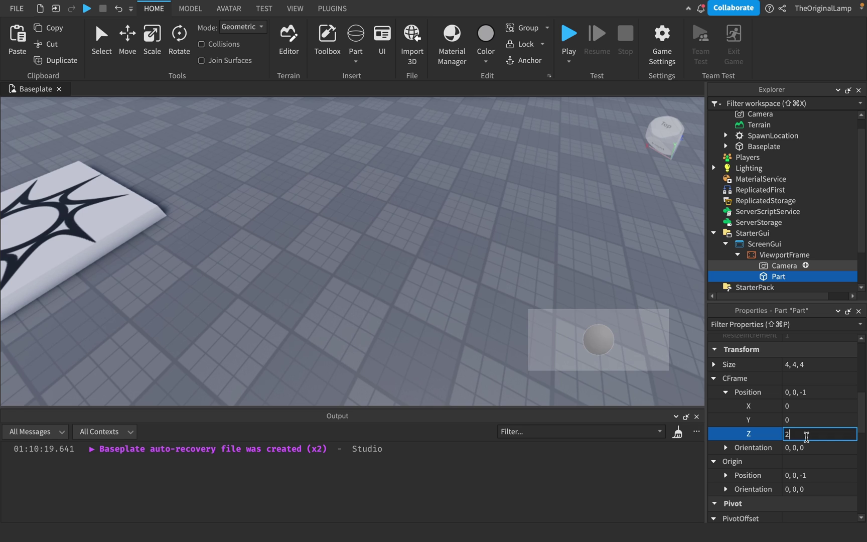
text(2)
key(Return)
click(806, 435)
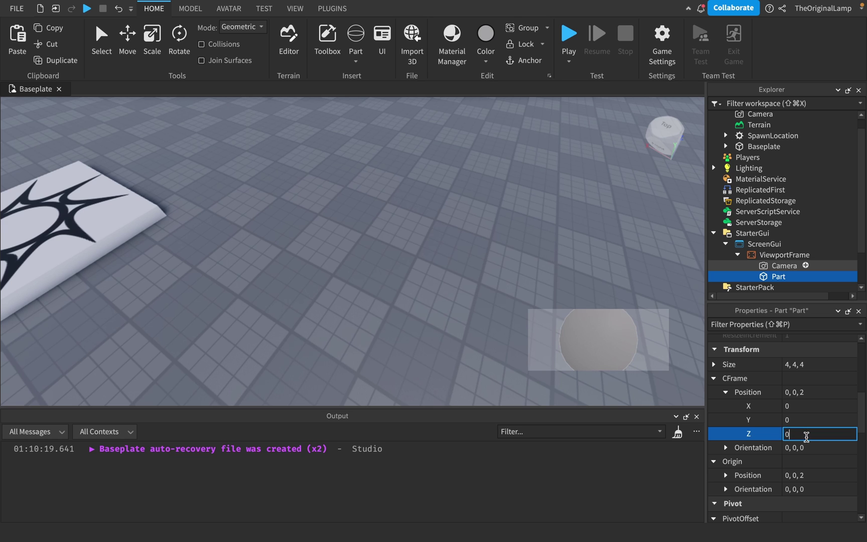
key(Return)
Review the properties of the ViewportFrame, its Camera and the sphere part inside it
click(777, 266)
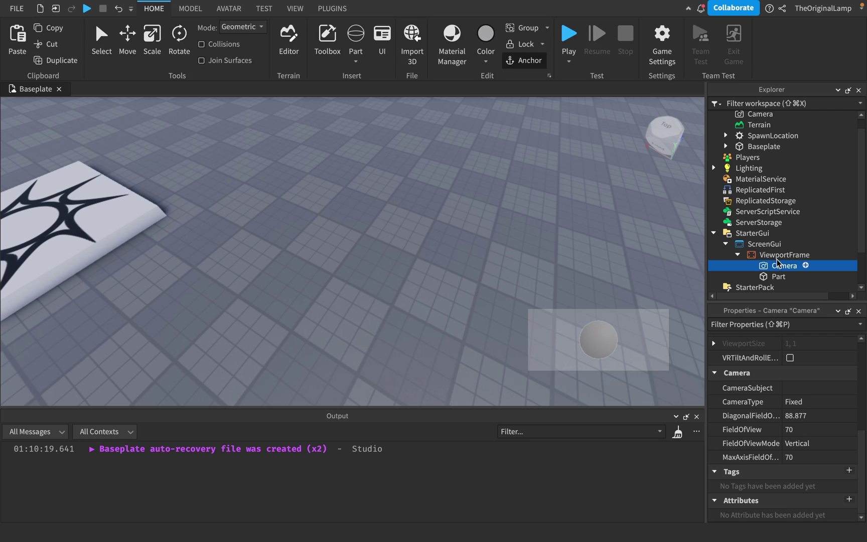
click(777, 258)
scroll(802, 394, down, 3)
scroll(805, 371, up, 2)
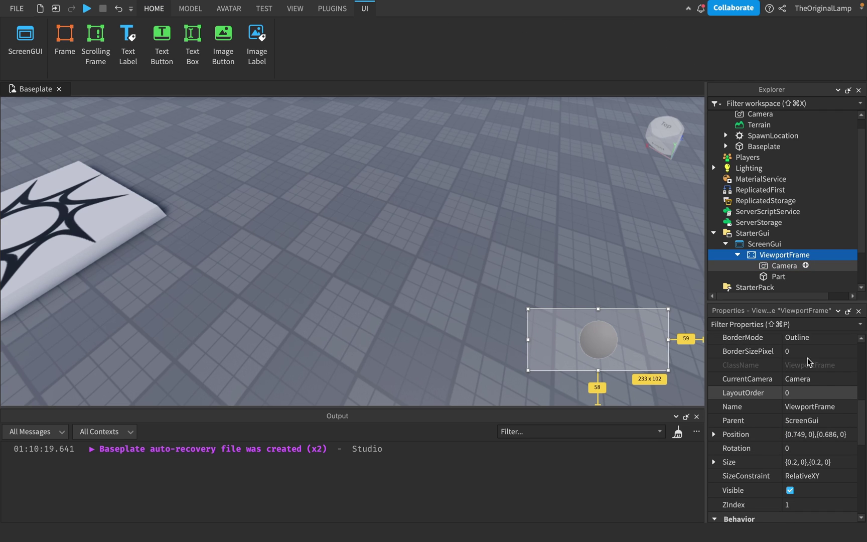
click(776, 266)
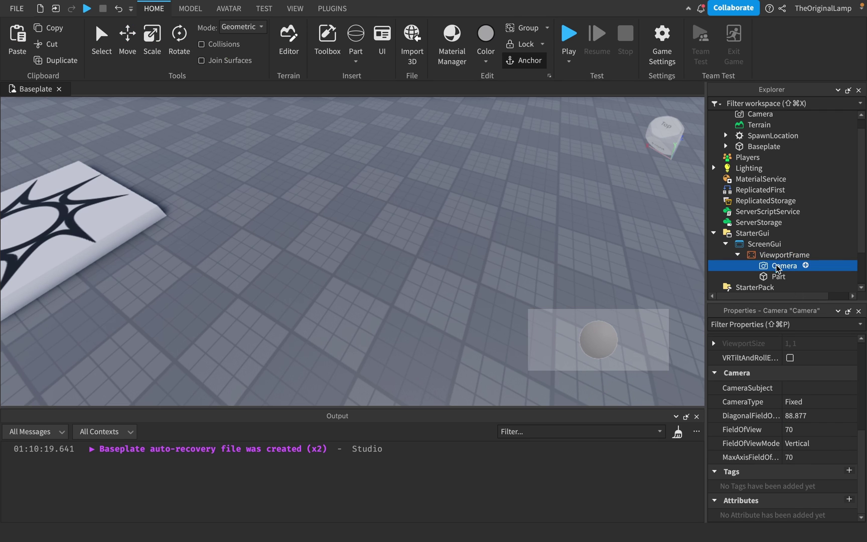
scroll(819, 436, up, 5)
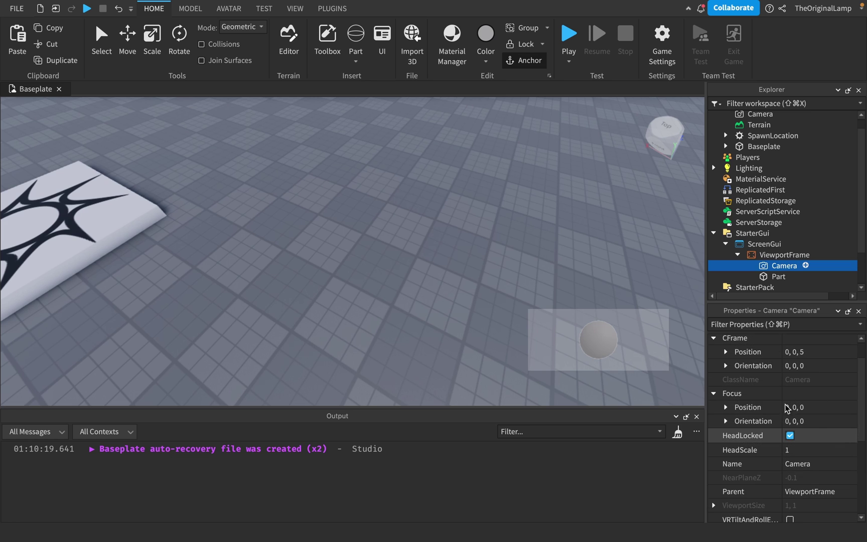
click(777, 276)
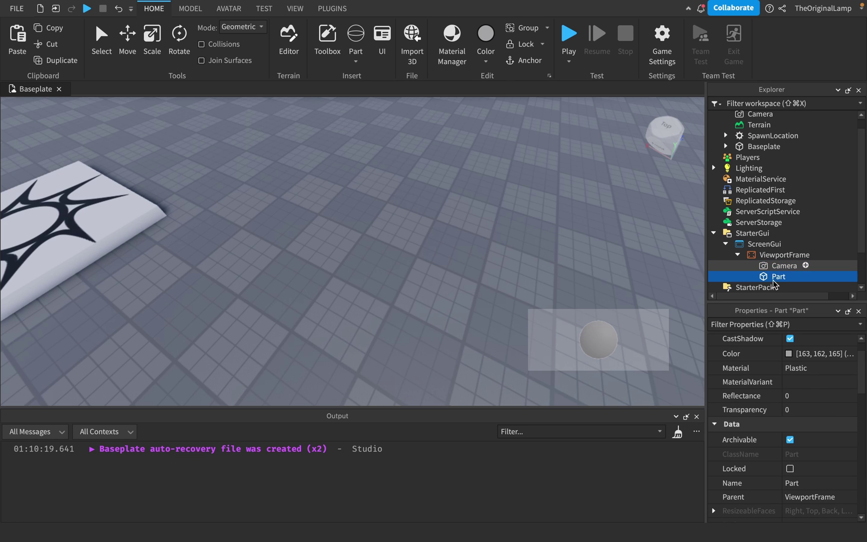
click(778, 270)
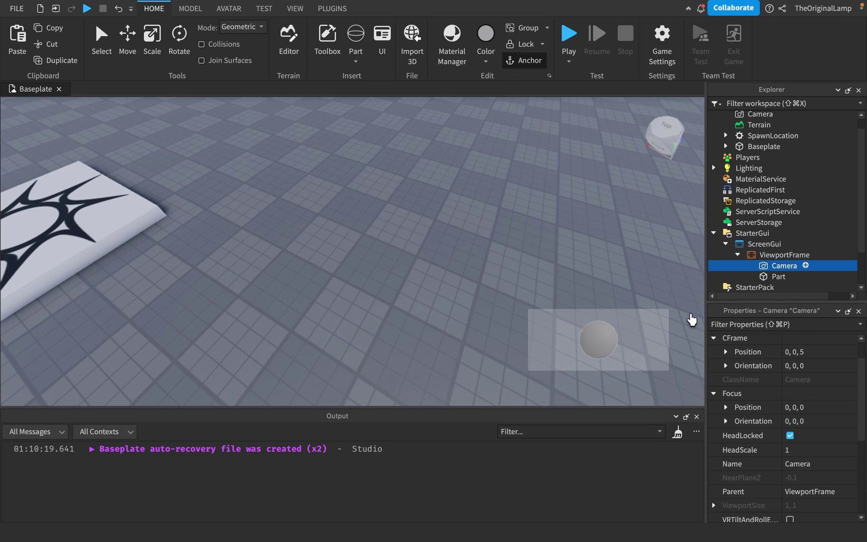
click(767, 276)
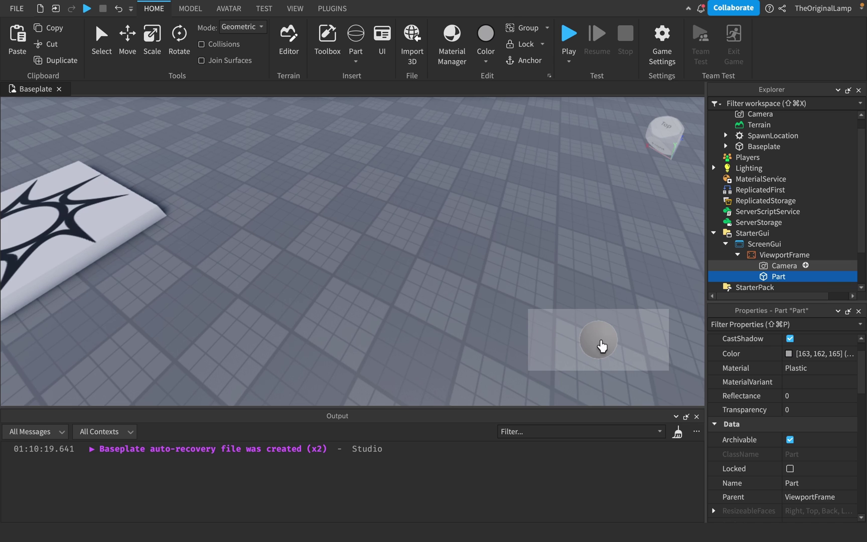
click(784, 267)
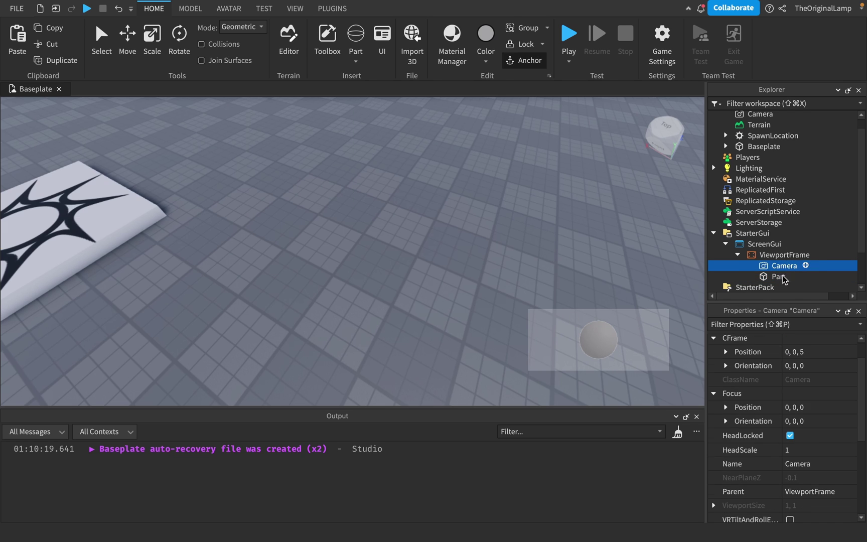
Add a UIStroke object inside the ViewportFrame and select it to show its properties
click(796, 256)
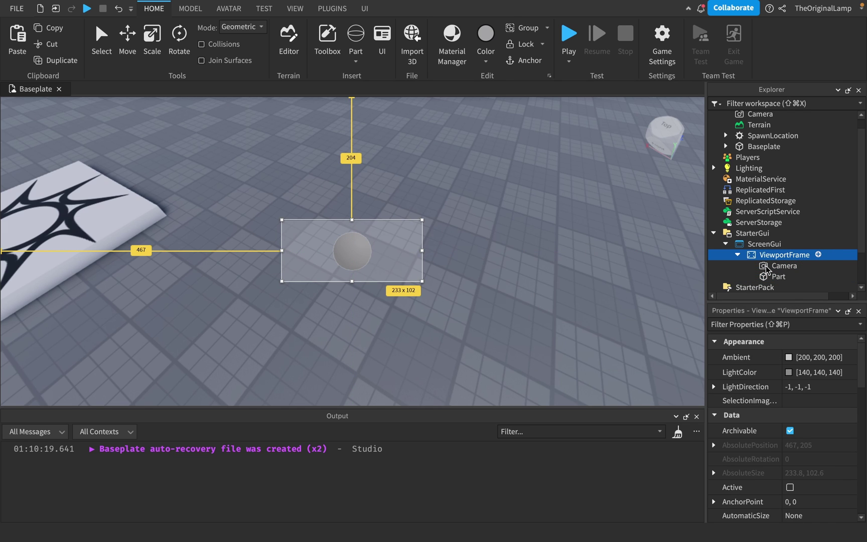
click(818, 255)
text(uis)
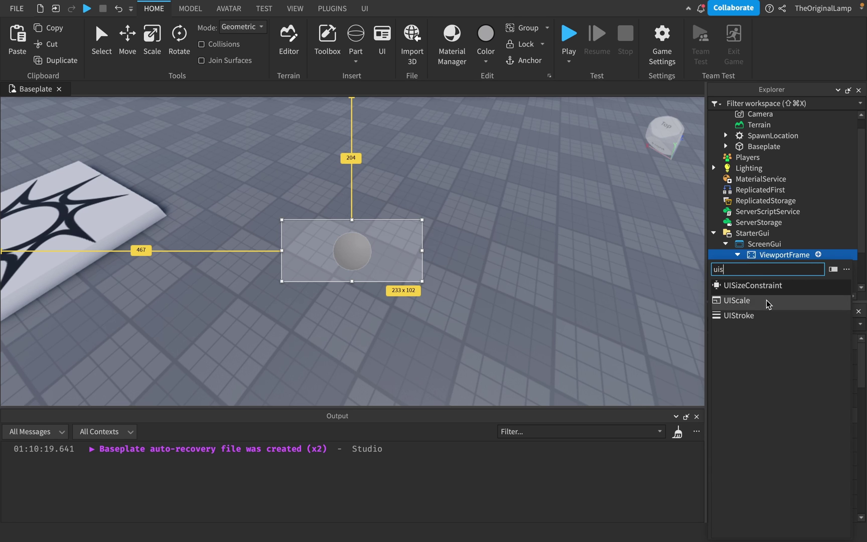
click(761, 315)
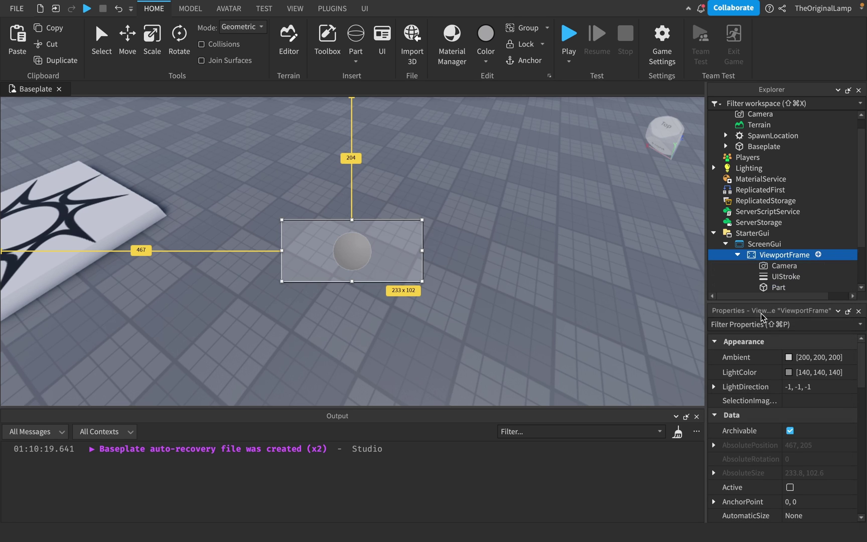
click(779, 287)
click(791, 276)
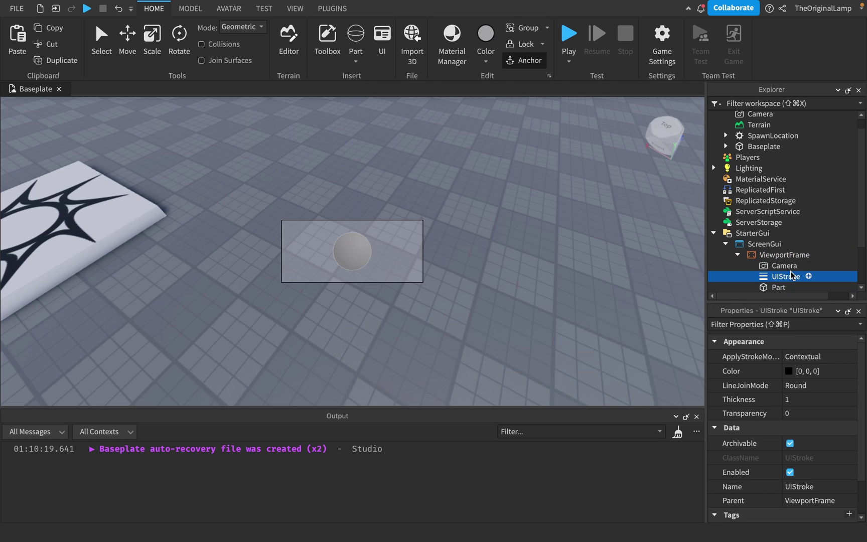
Set the UIStroke's Thickness to 4.1 for a bolder outline around the ViewportFrame
click(803, 399)
drag(822, 399, 830, 399)
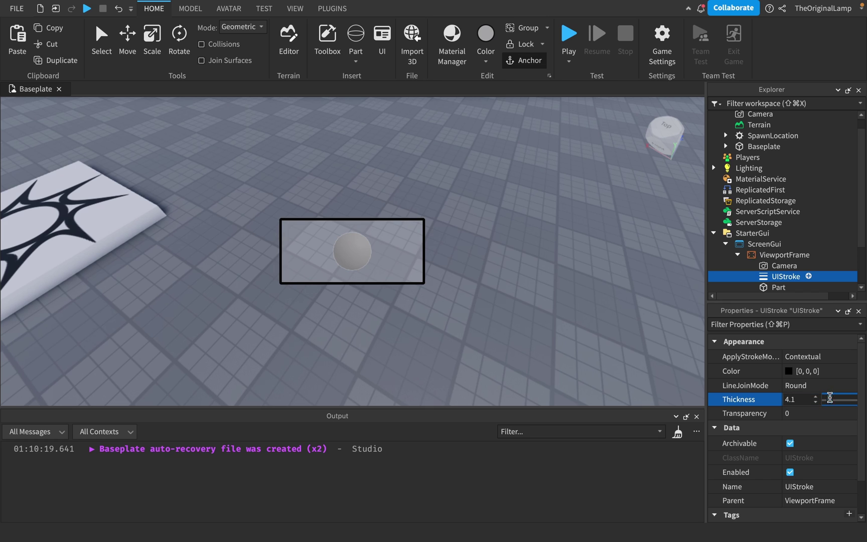
Add a UICorner object inside the ViewportFrame and set its CornerRadius to 0, 20
click(812, 255)
click(818, 255)
text(uic)
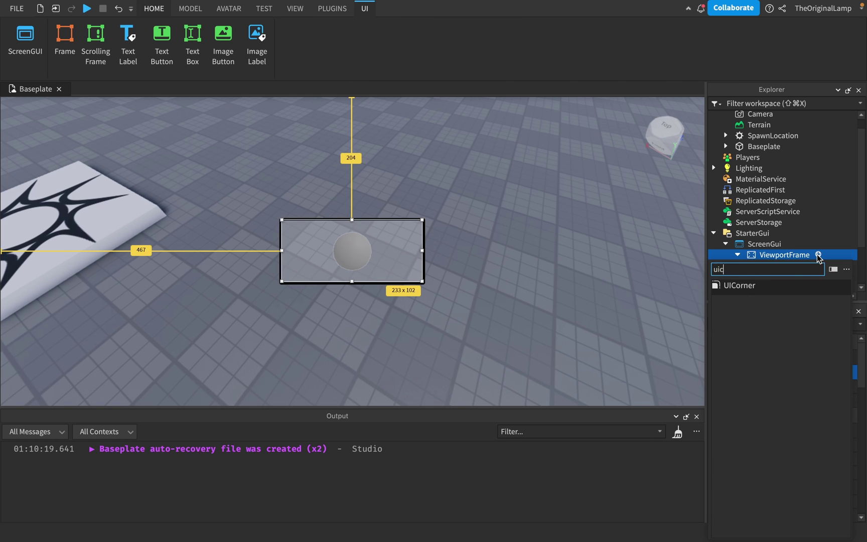
click(766, 291)
click(798, 267)
click(789, 276)
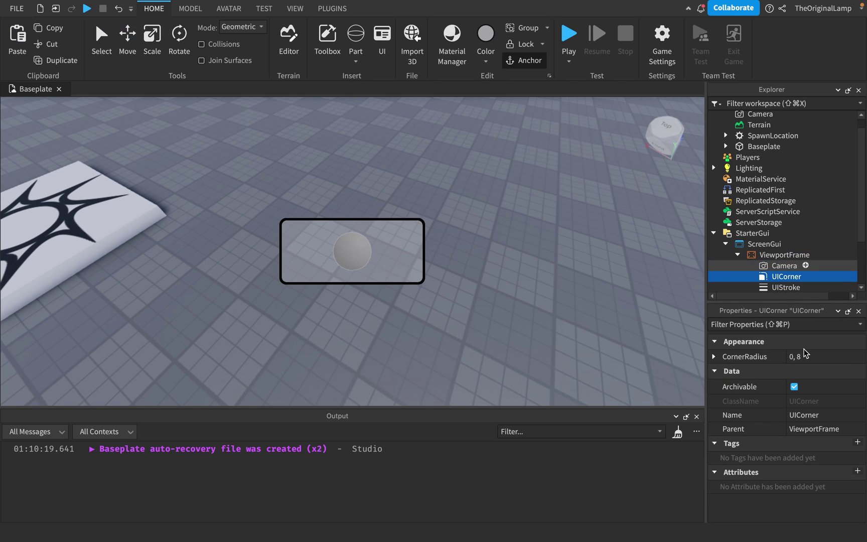
double_click(822, 356)
text(20)
key(Return)
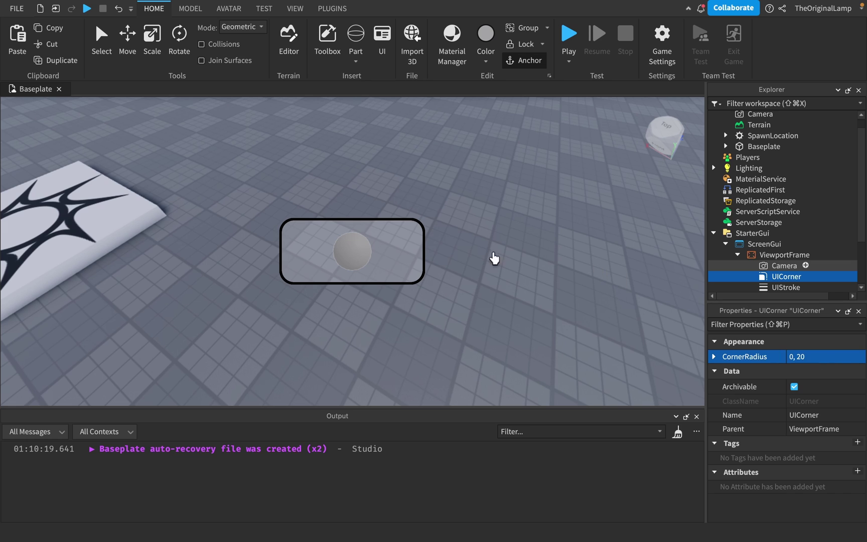
Review the ViewportFrame and the Camera, UIStroke and sphere part inside it, comparing their properties
click(785, 266)
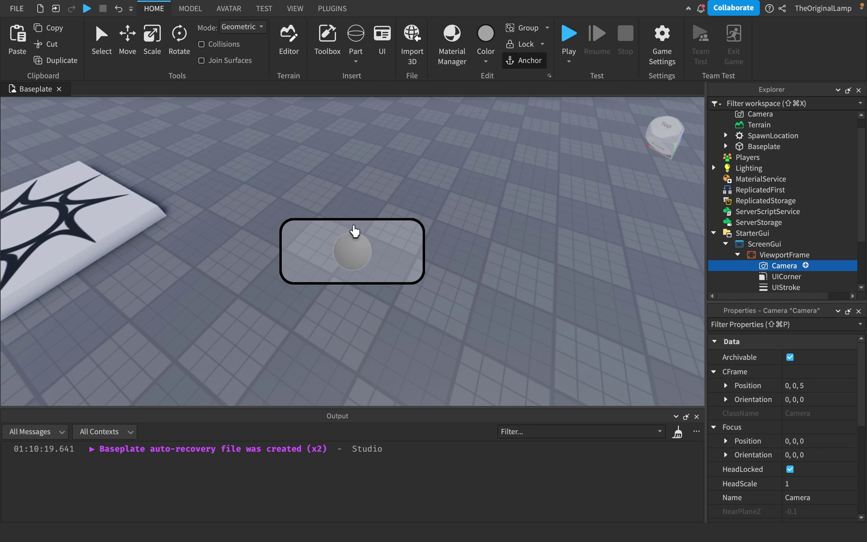
click(778, 256)
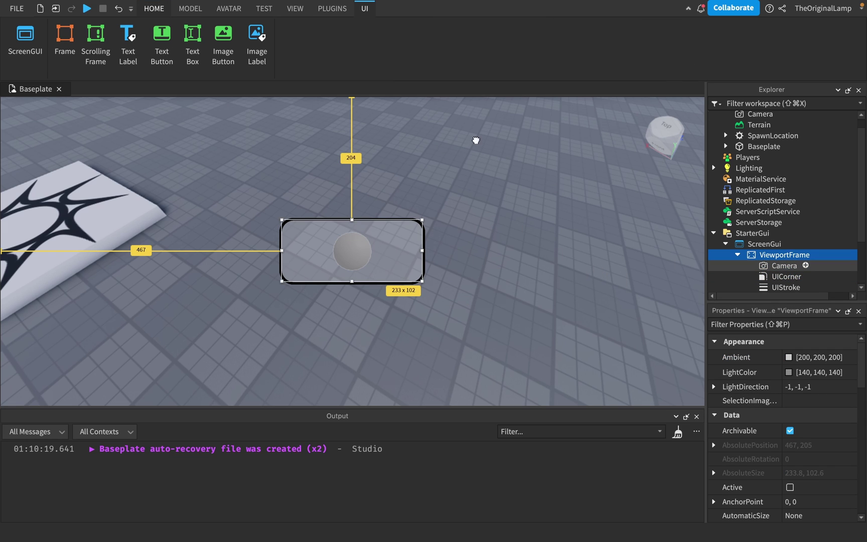
scroll(777, 248, down, 3)
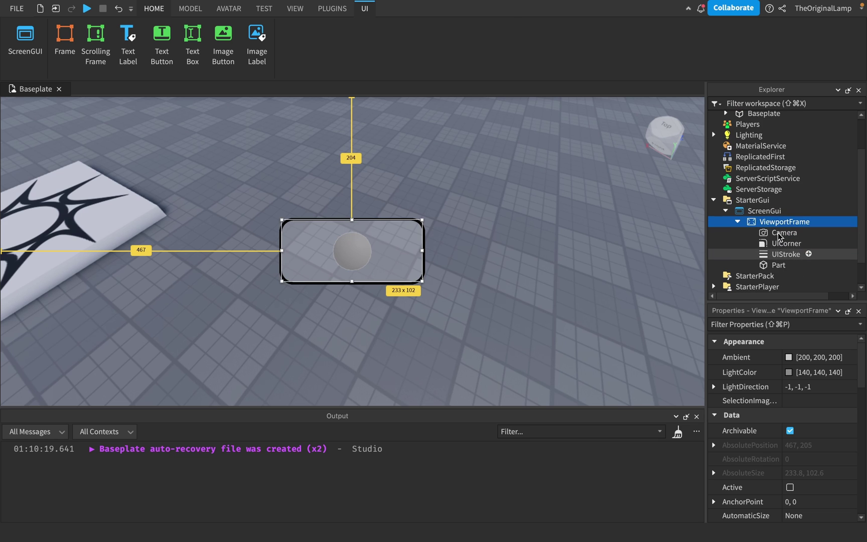
click(781, 234)
click(780, 264)
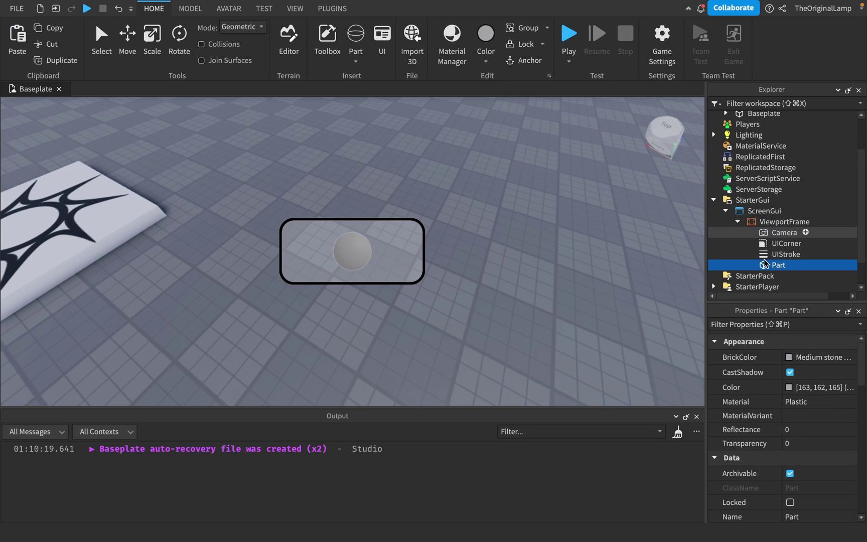
click(781, 231)
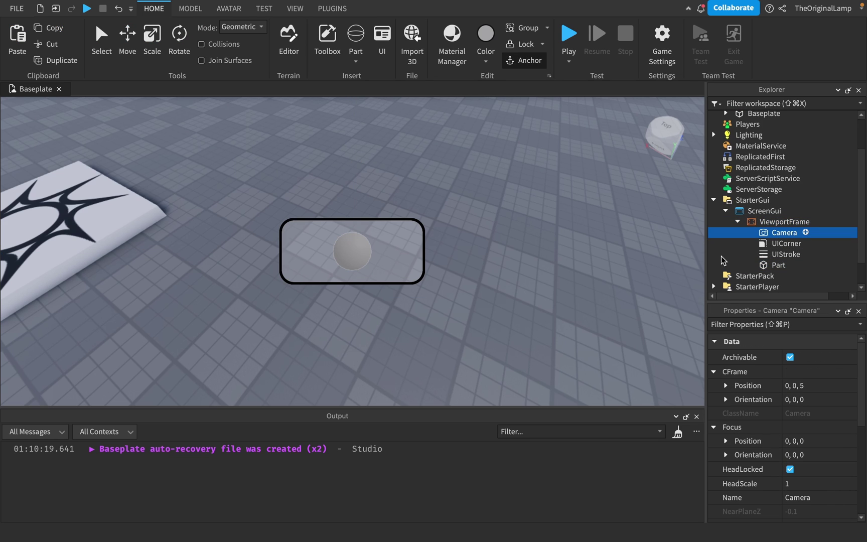
click(768, 265)
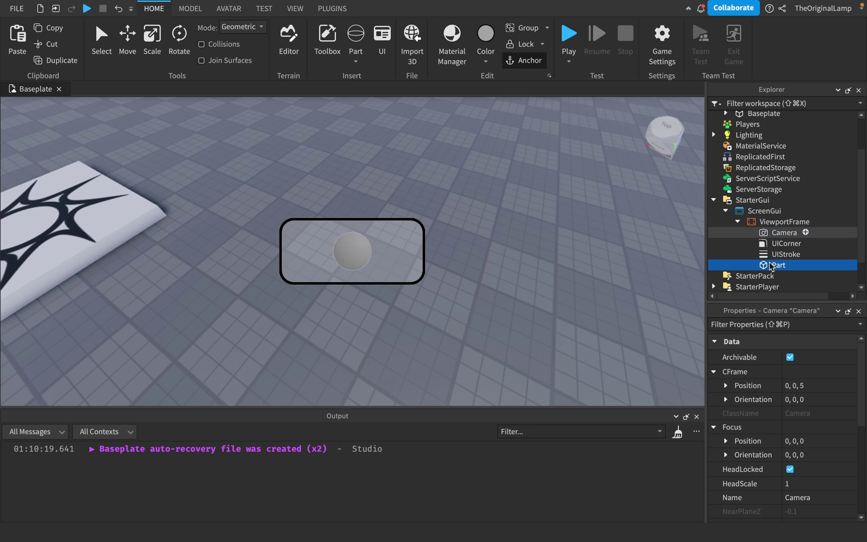
click(768, 232)
click(768, 254)
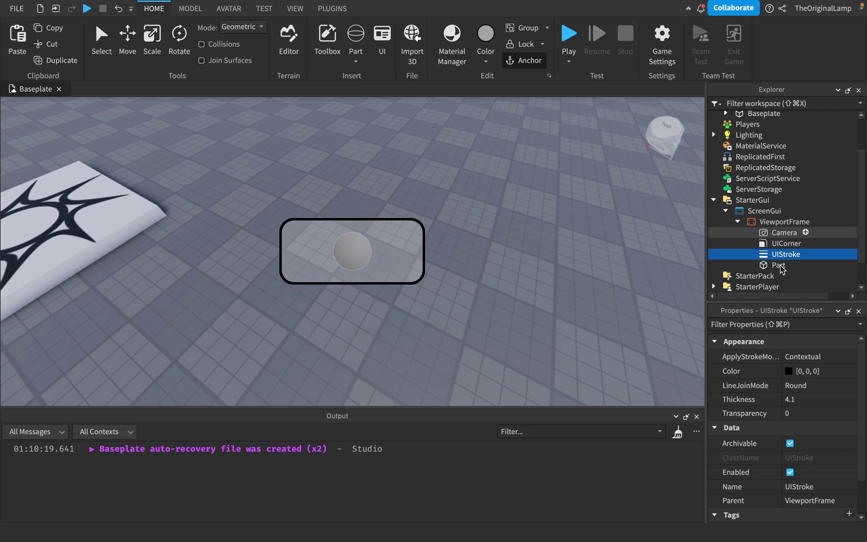
click(778, 266)
click(776, 229)
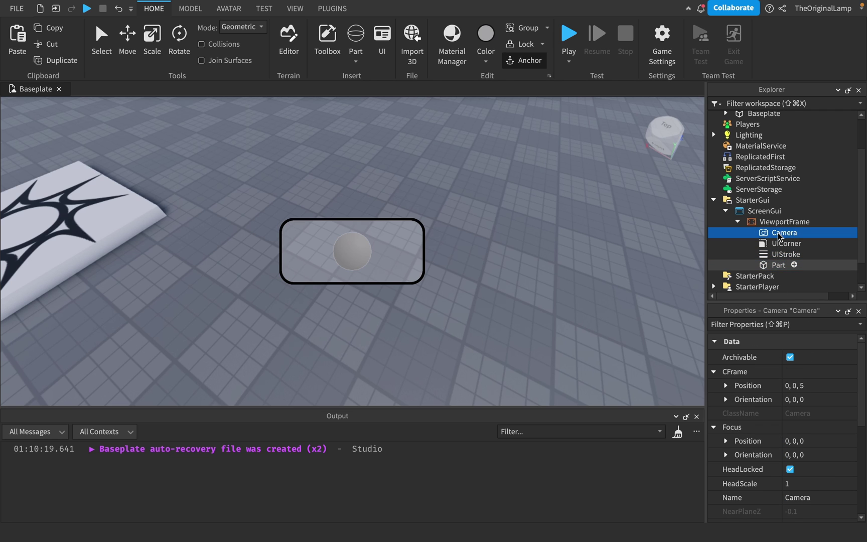
click(779, 266)
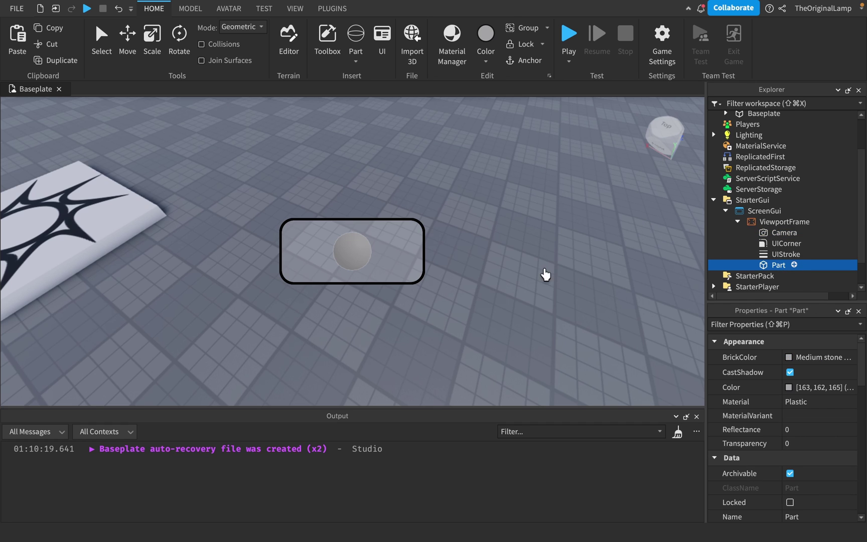
click(773, 256)
Try the Block, CornerWedge and Wedge shapes on the ViewportFrame's part, and set its Shape to Cylinder
click(777, 264)
scroll(786, 399, down, 8)
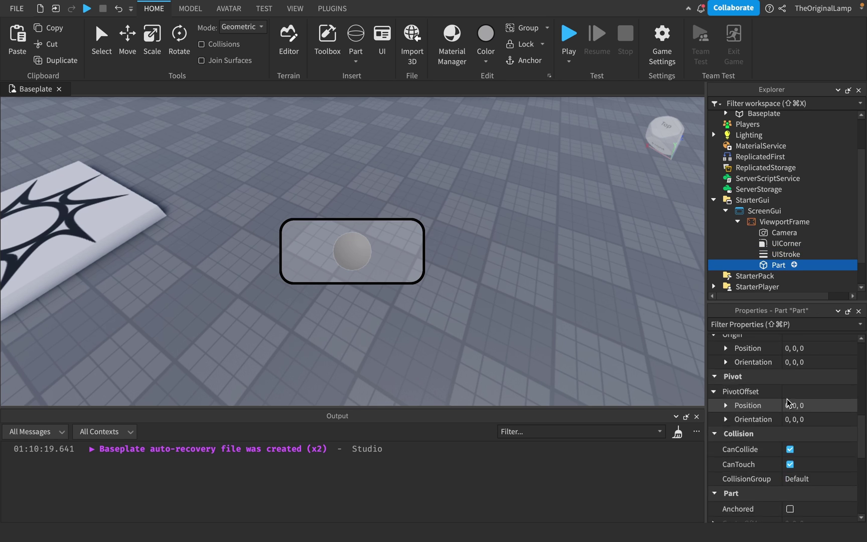
scroll(786, 398, down, 5)
click(808, 403)
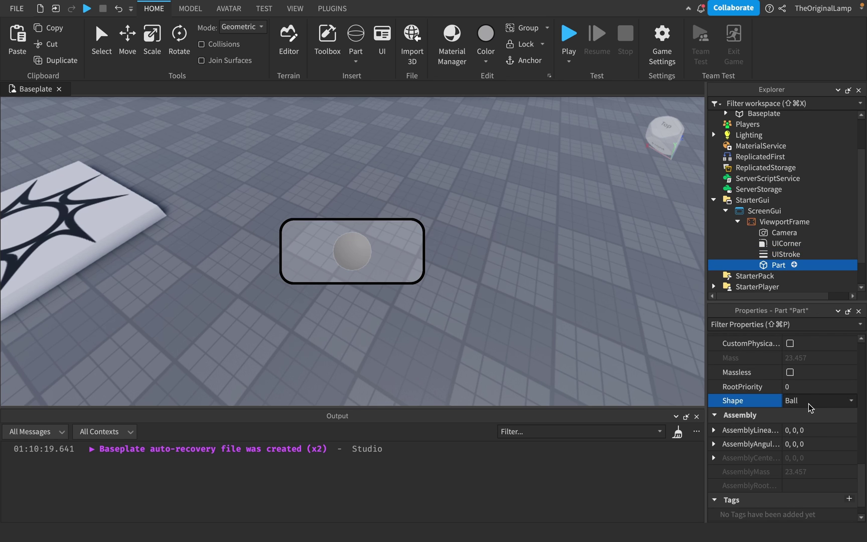
click(808, 404)
click(803, 422)
click(807, 400)
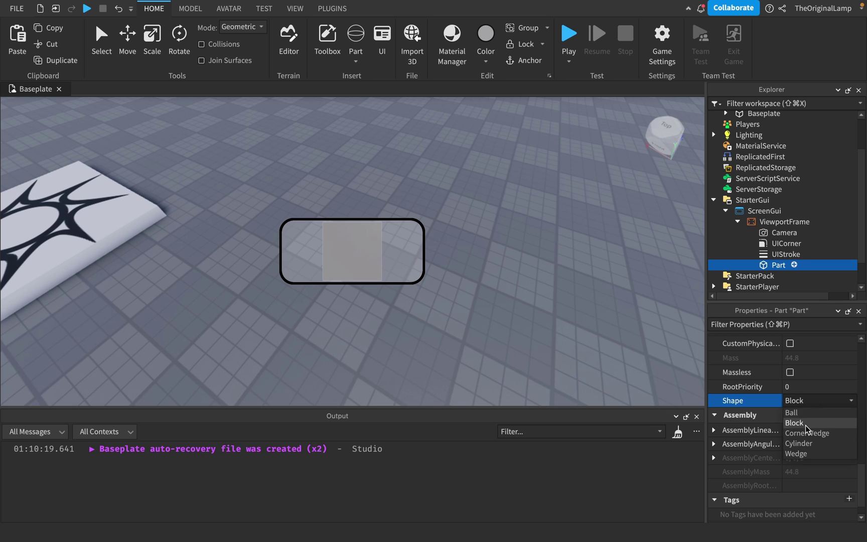
click(805, 432)
click(810, 400)
click(815, 451)
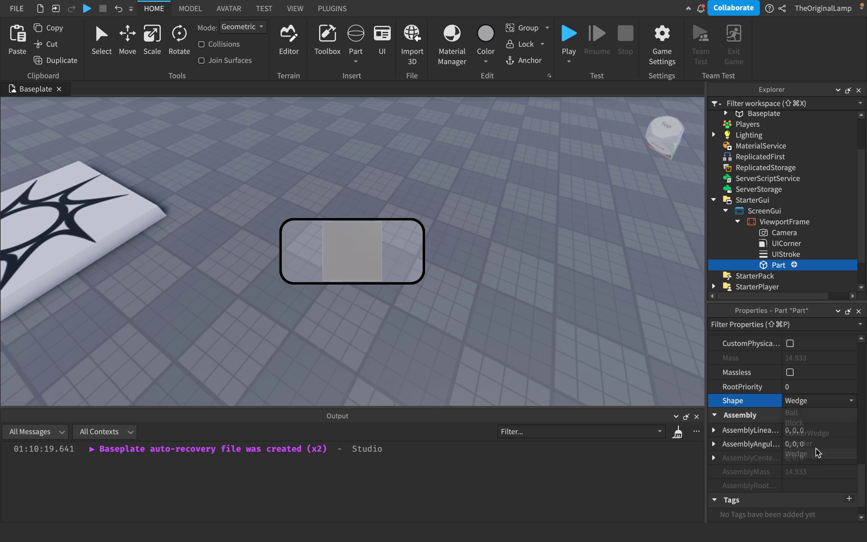
click(816, 400)
click(808, 442)
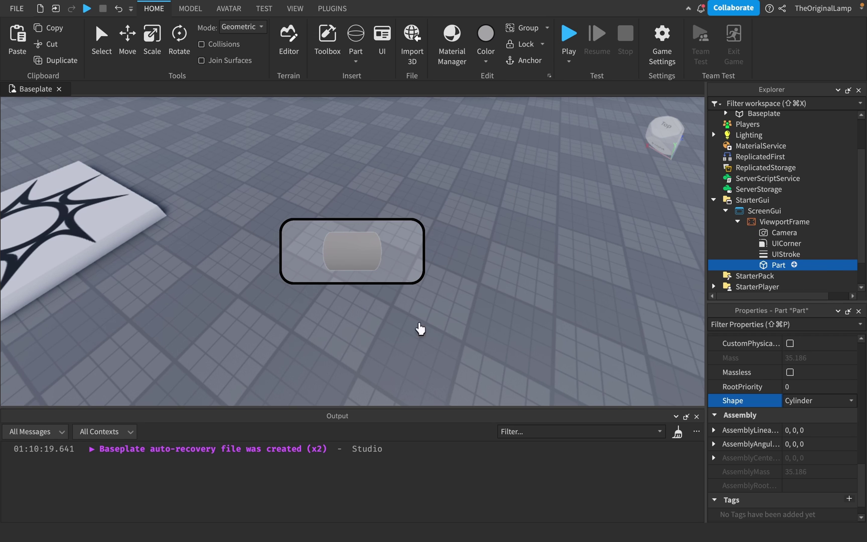
Delete the ViewportFrame with its contents and the ScreenGui from StarterGui
right_drag(493, 258, 493, 257)
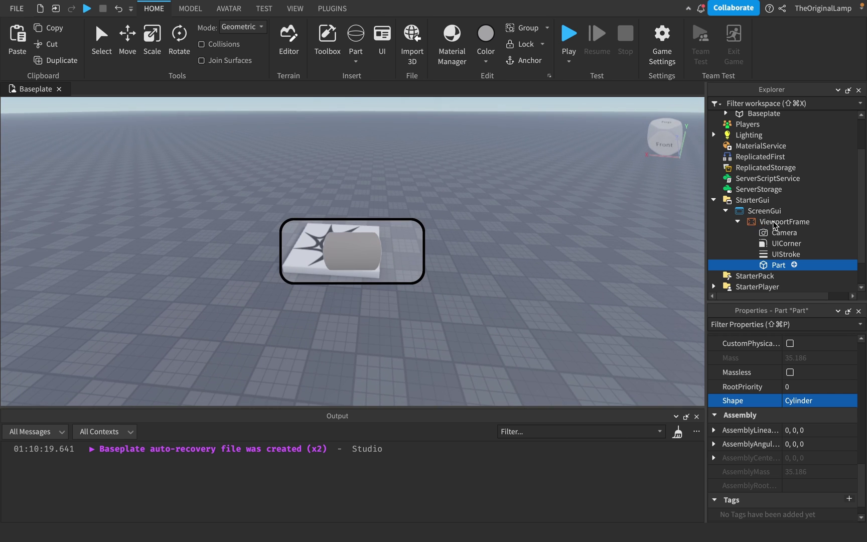
click(772, 222)
key(Delete)
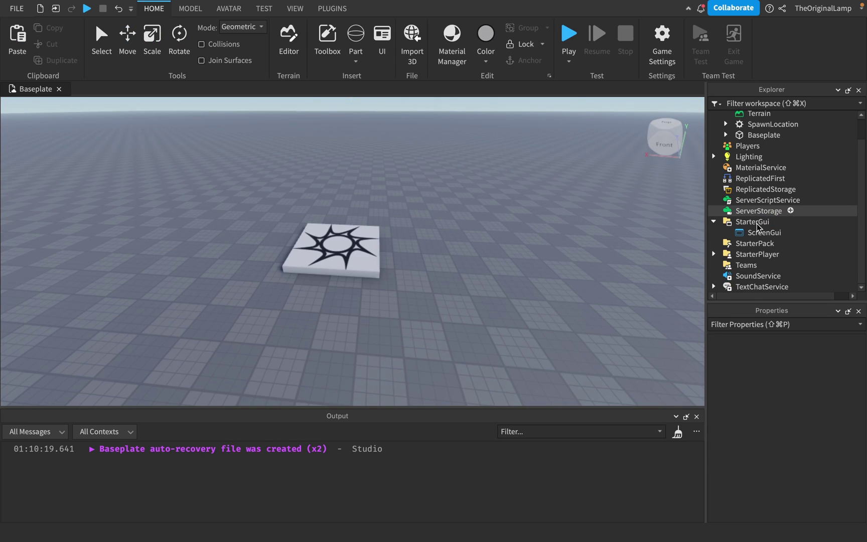
click(757, 232)
key(Delete)
scroll(750, 199, up, 1)
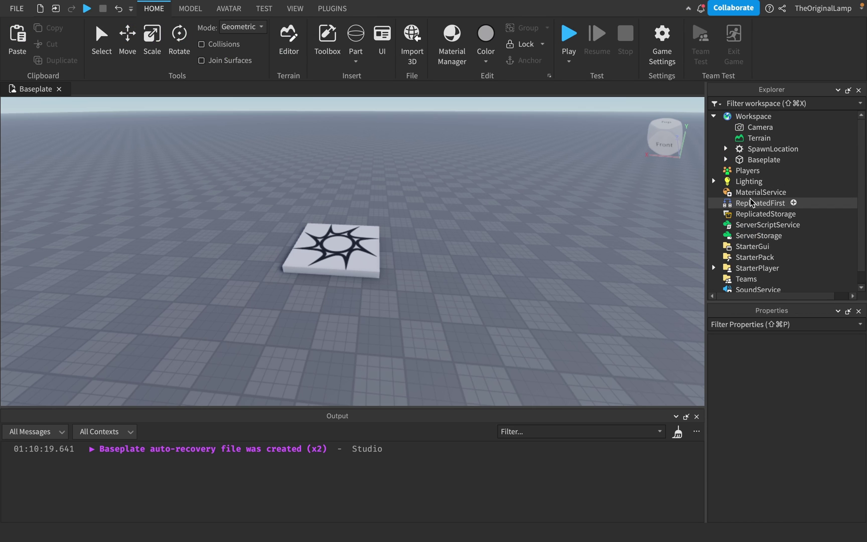
key(w)
right_drag(545, 209, 545, 209)
key(s)
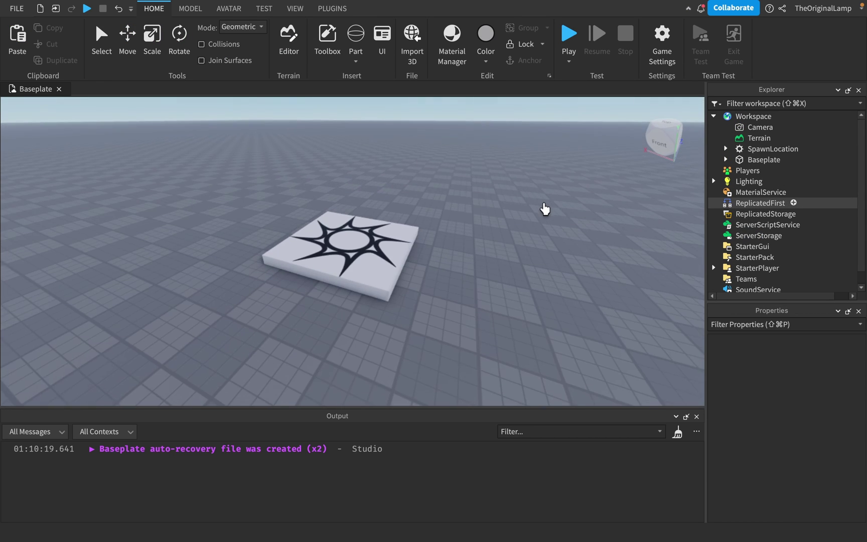